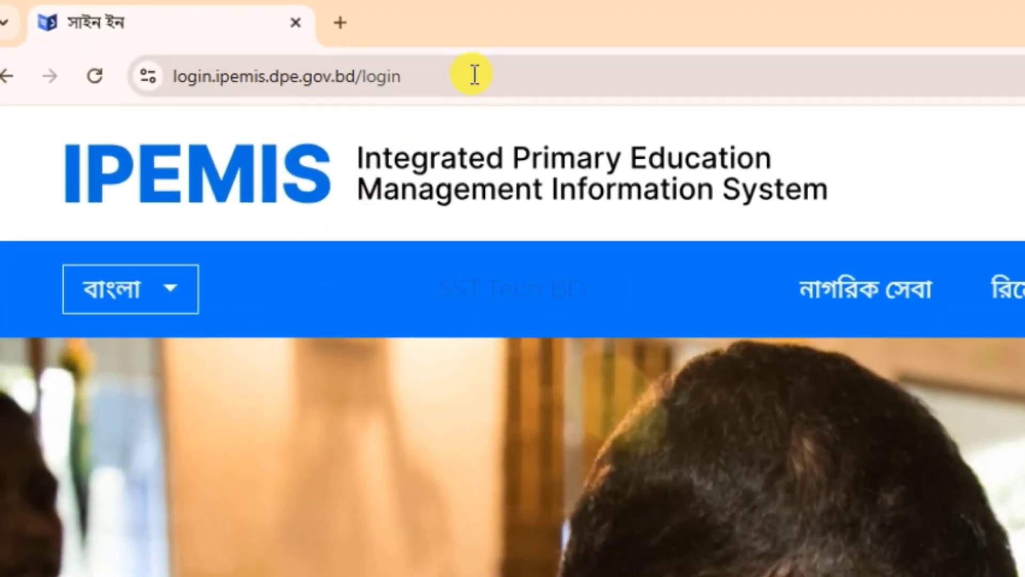
Sign in to IPEMIS with the saved e-mail or mobile number and the account password.
left_click(210, 33)
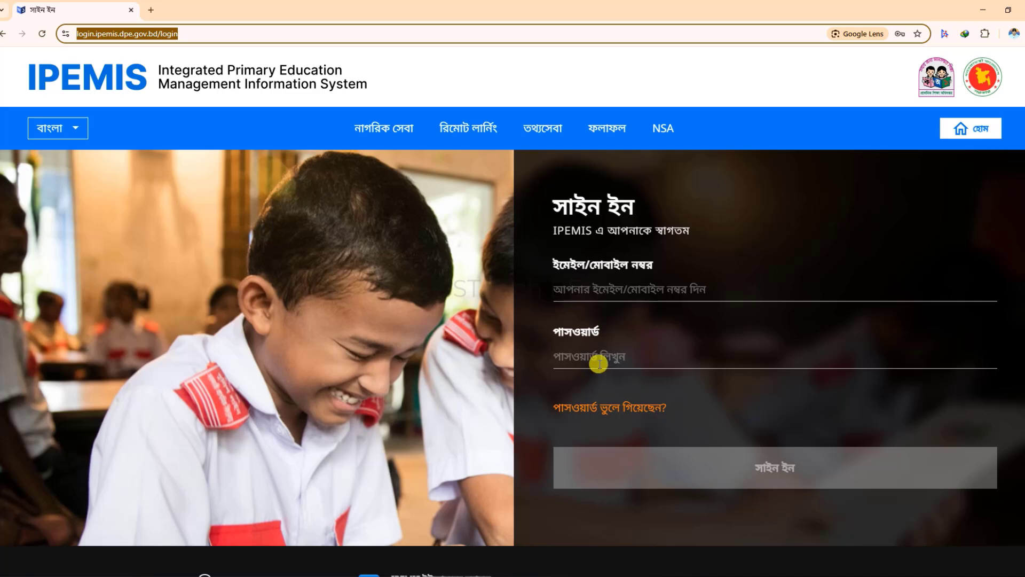
left_click(621, 288)
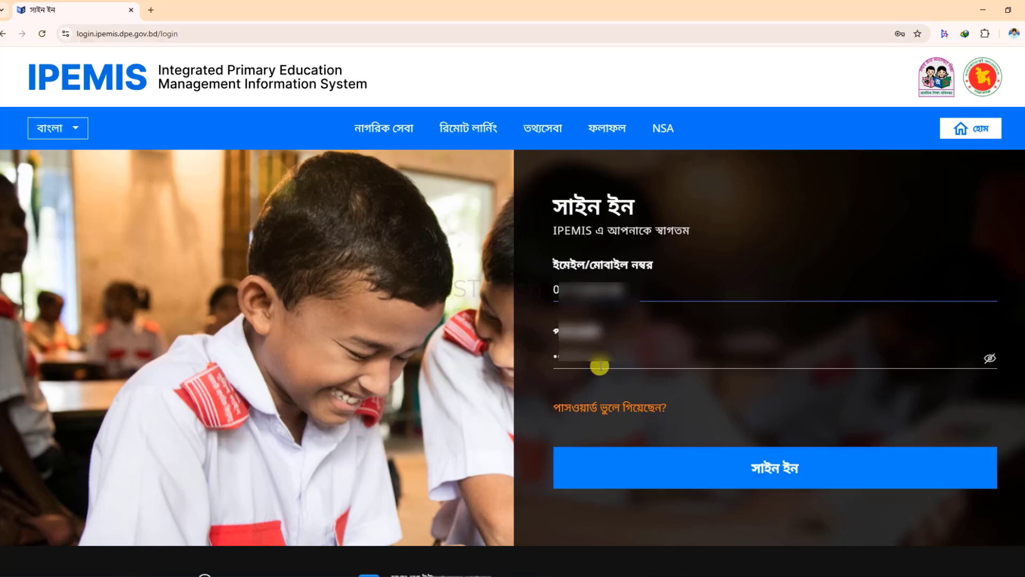
left_click(757, 468)
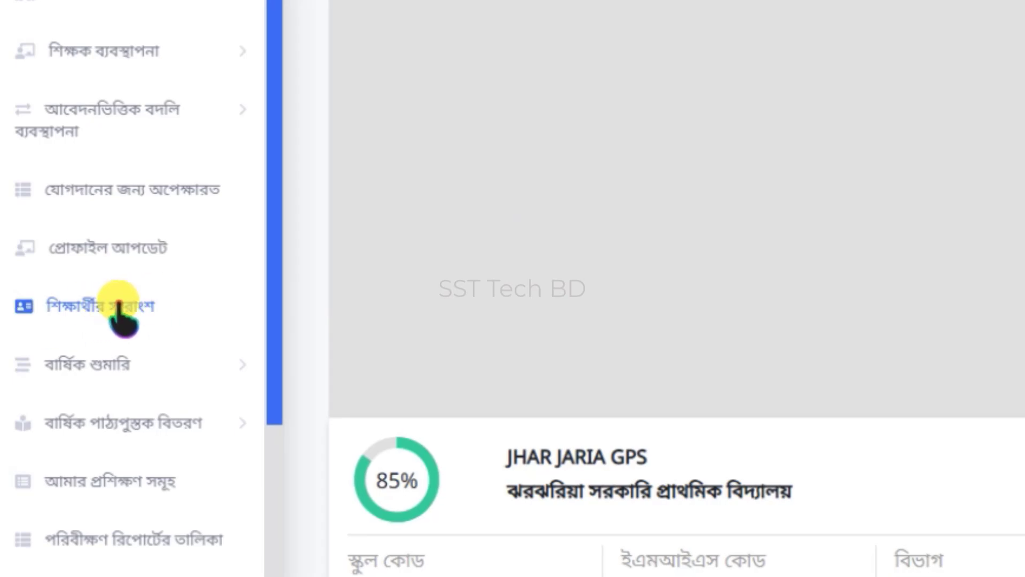
Open the student summary (শিক্ষার্থীর সারাংশ) and check the প্রাক-প্রাথমিক ৪+ total in the class-wise student count.
left_click(94, 307)
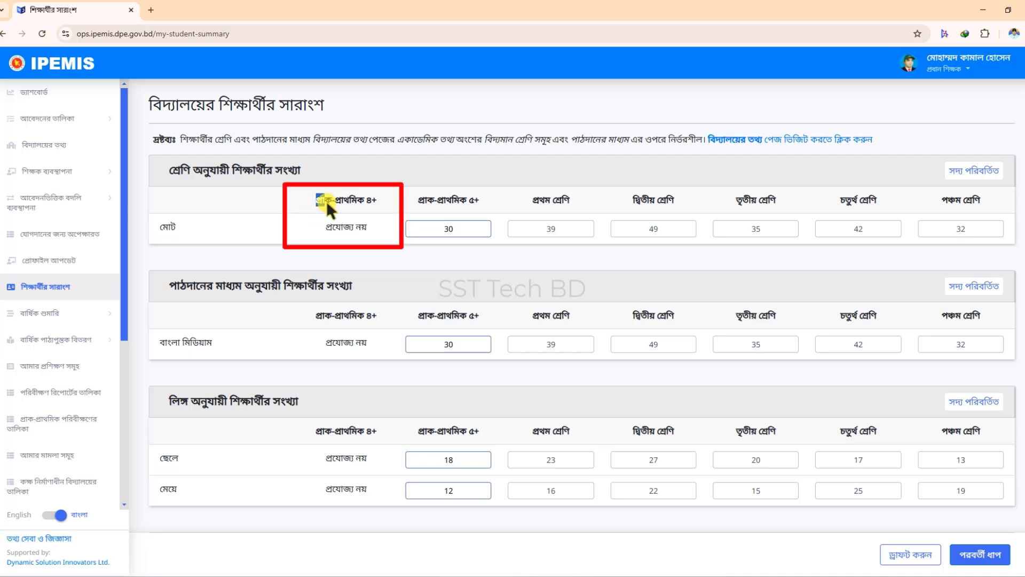
left_click(379, 201)
left_click(337, 232)
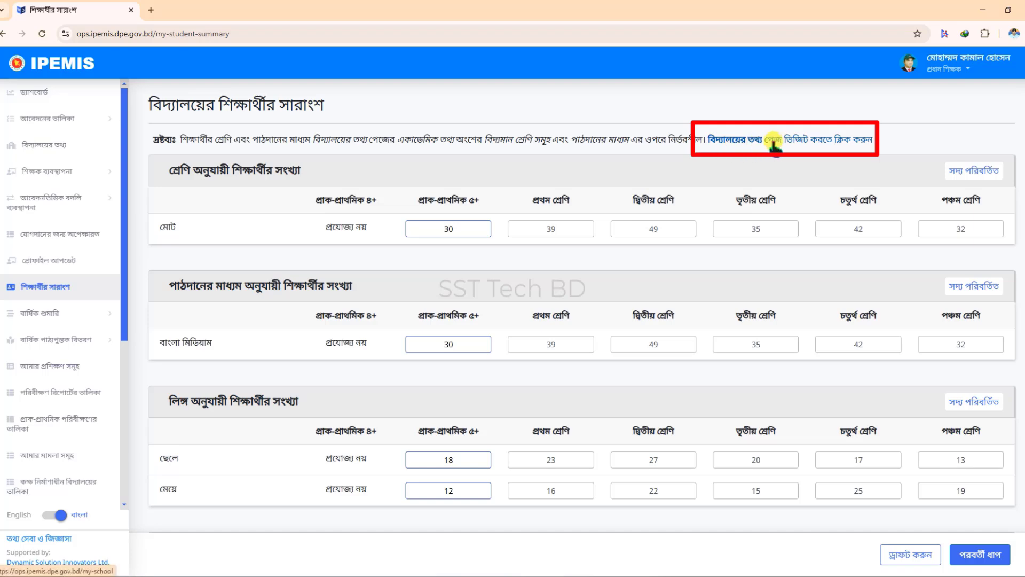
In the school's academic information, add প্রাক-প্রাথমিক ৪+ to the existing classes and update the draft.
left_click(756, 140)
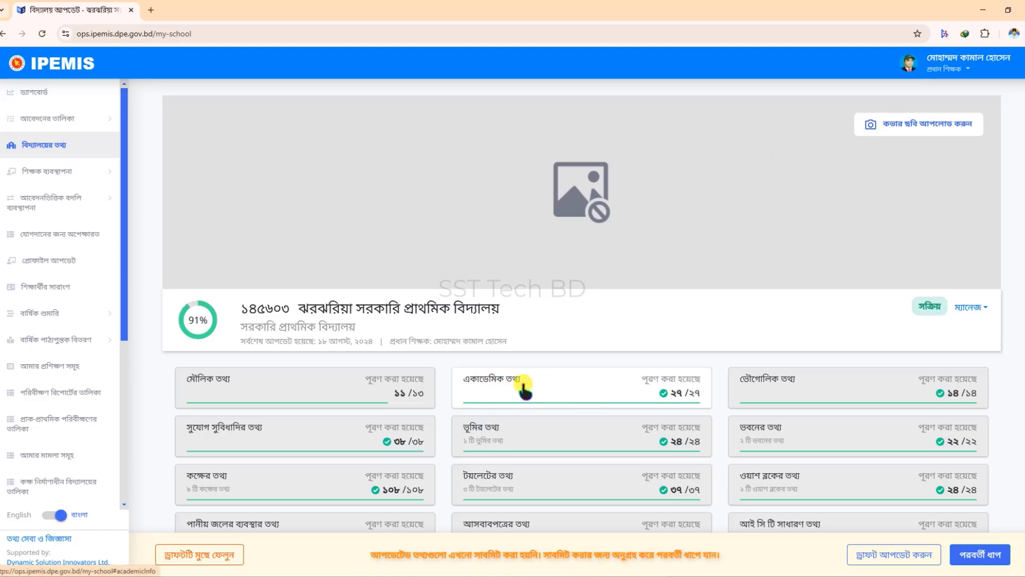
left_click(522, 386)
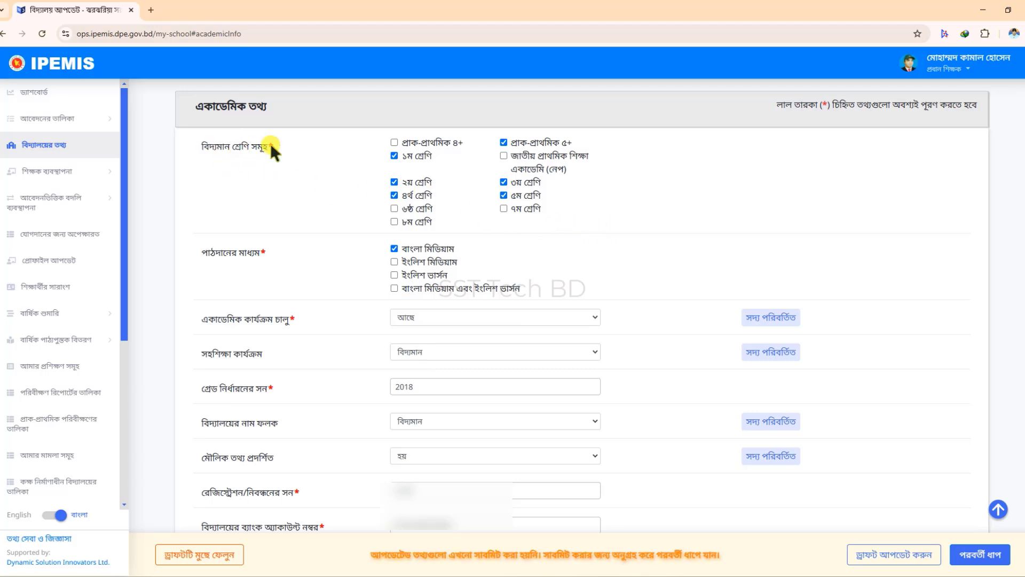
left_click(394, 142)
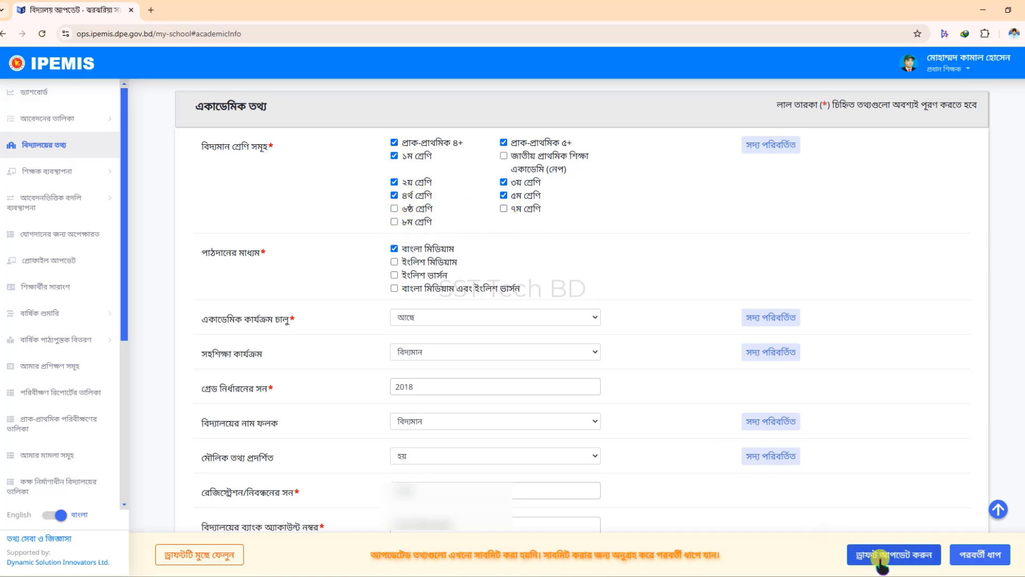
left_click(880, 557)
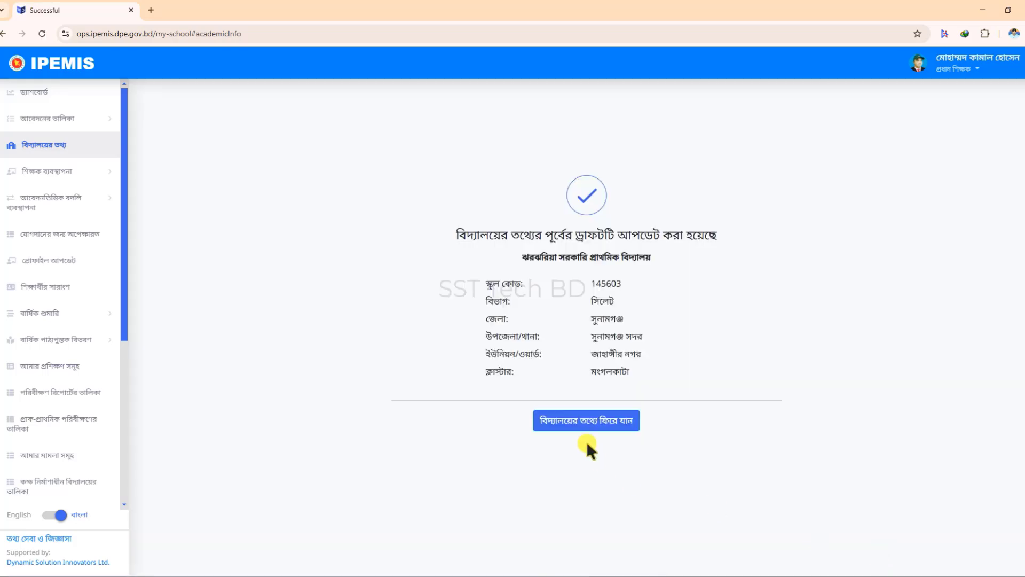
Reopen the academic information and review all updated school data on the pre-submission page.
left_click(583, 421)
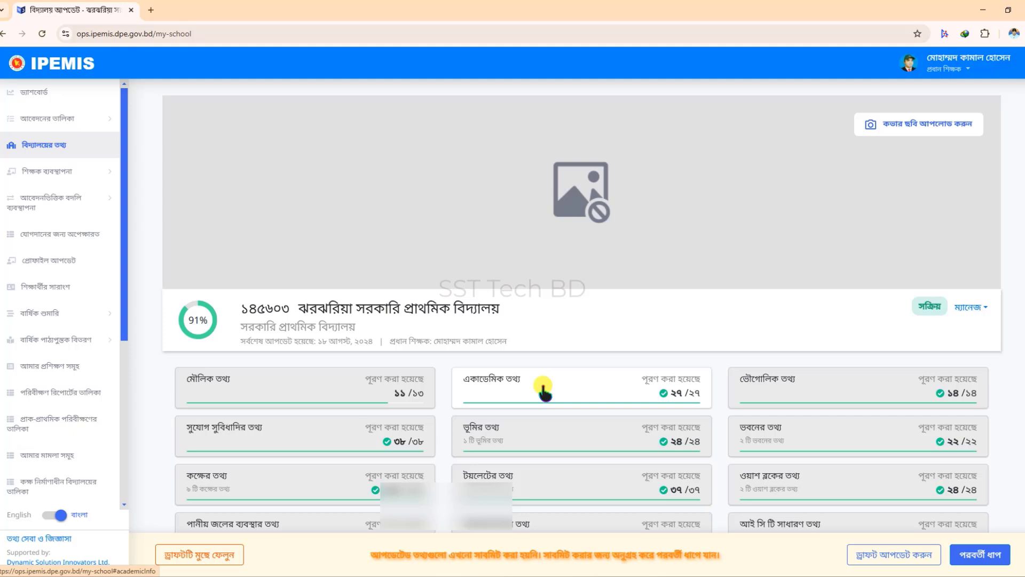
left_click(543, 383)
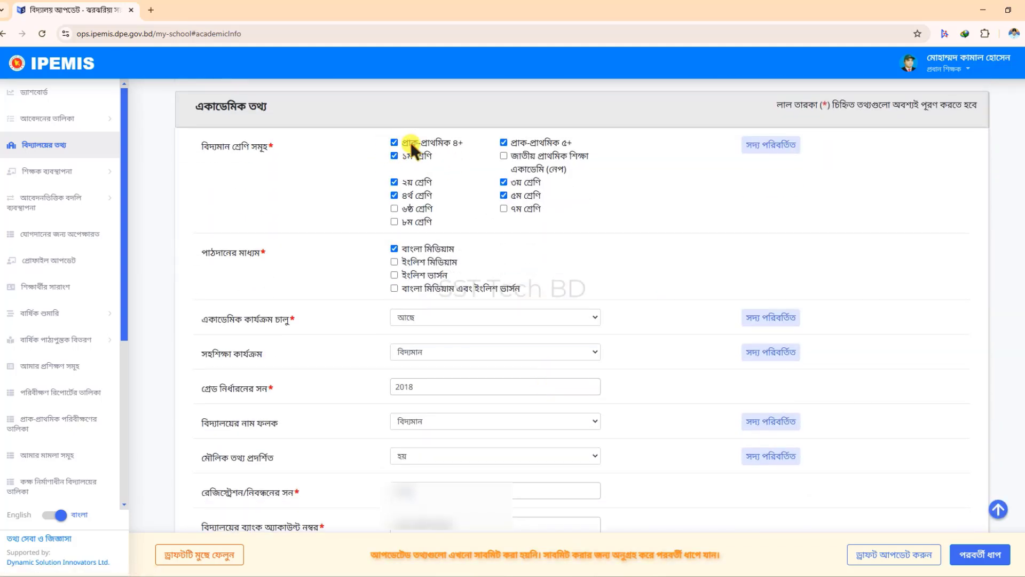
left_click(980, 553)
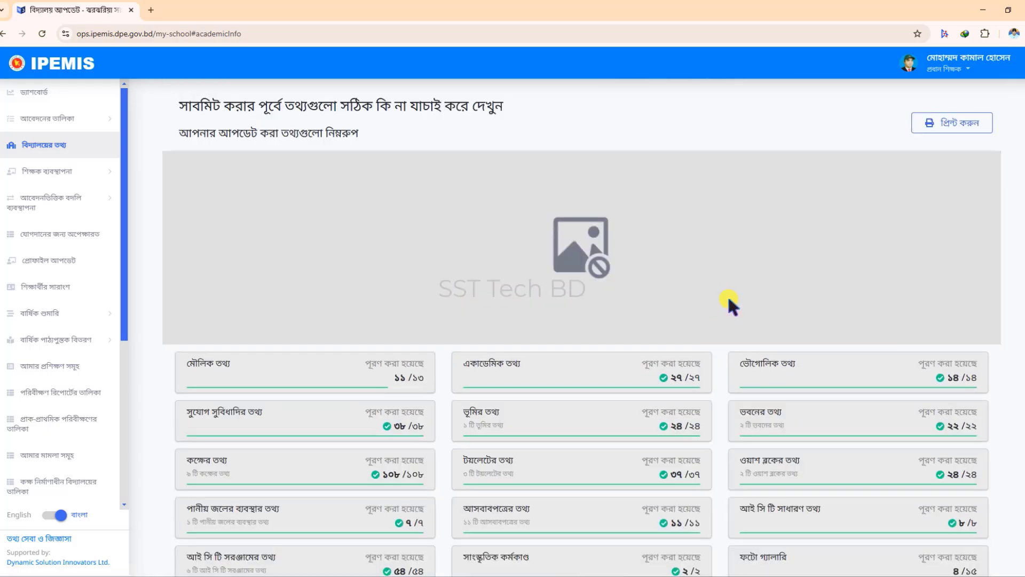
scroll(740, 326, "down", 8)
scroll(765, 395, "down", 20)
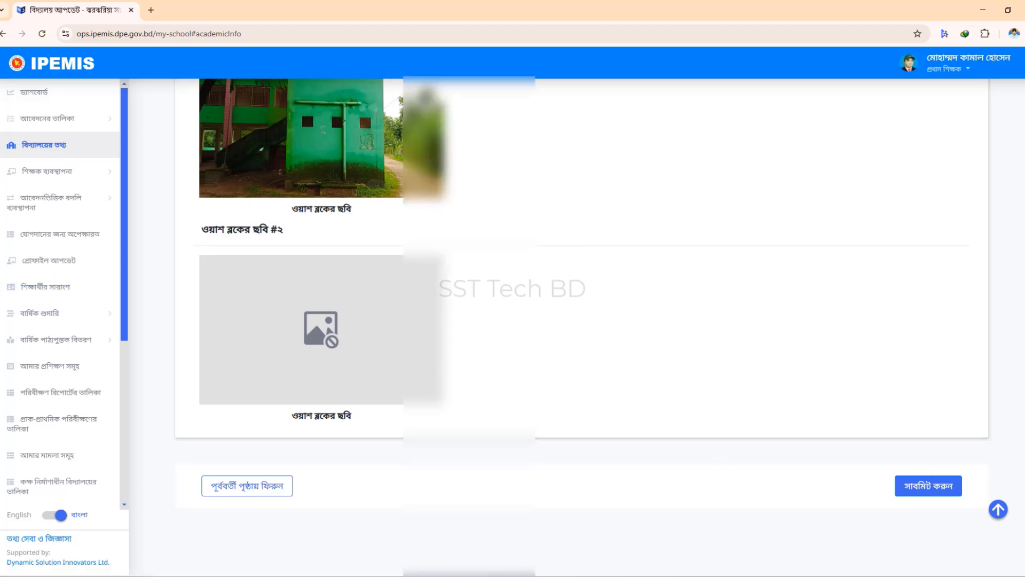
scroll(582, 289, "up", 15)
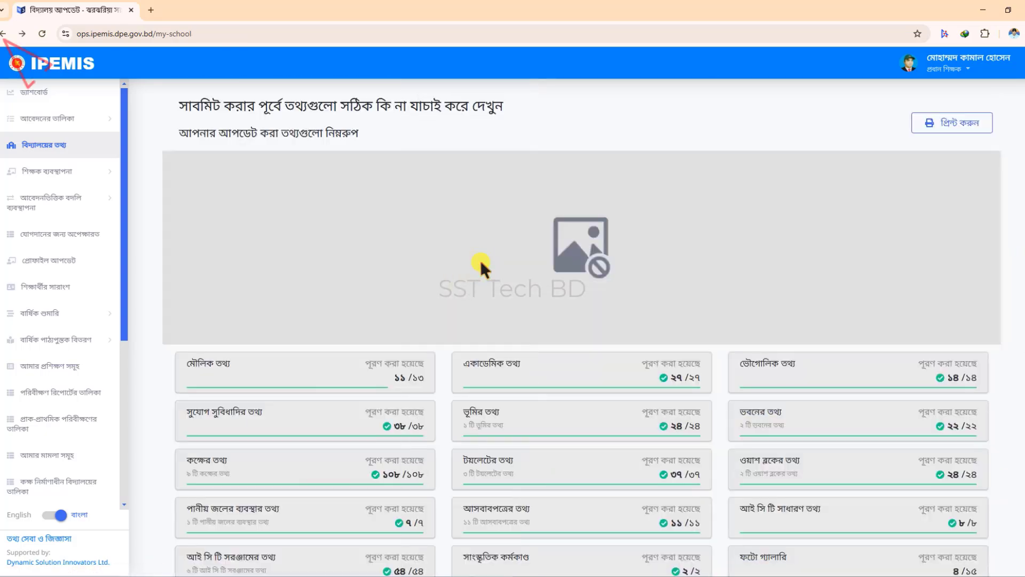
Leave the review without submitting, remove প্রাক-প্রাথমিক ৪+ from the existing classes in the academic information, and update the draft.
left_click(4, 33)
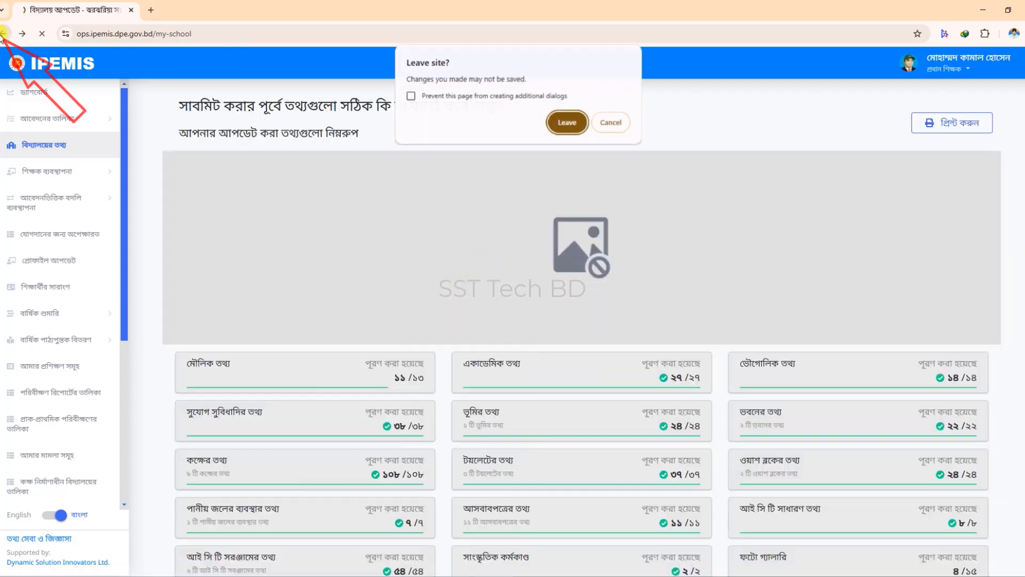
left_click(567, 122)
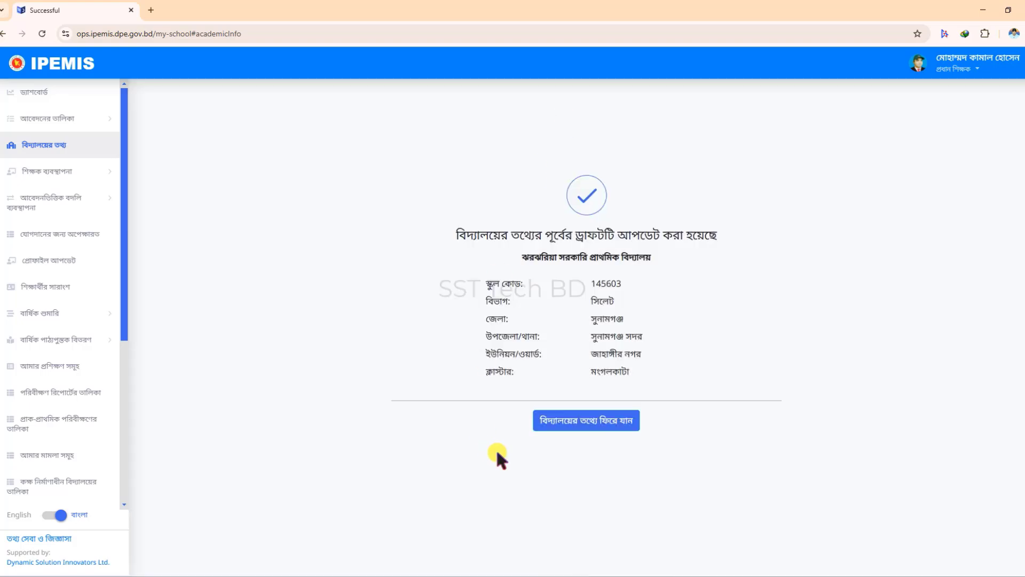
left_click(579, 419)
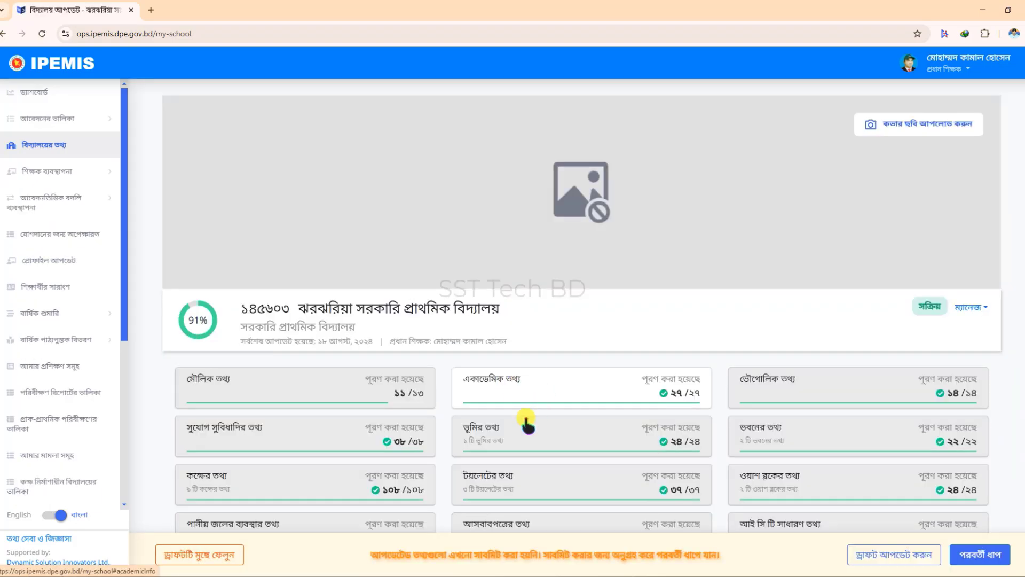
left_click(539, 390)
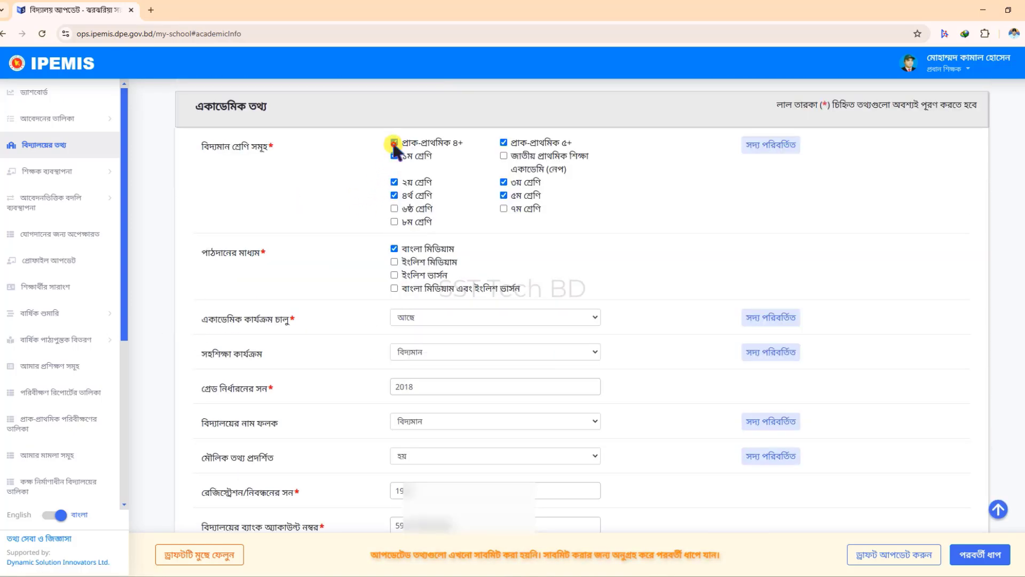
left_click(394, 142)
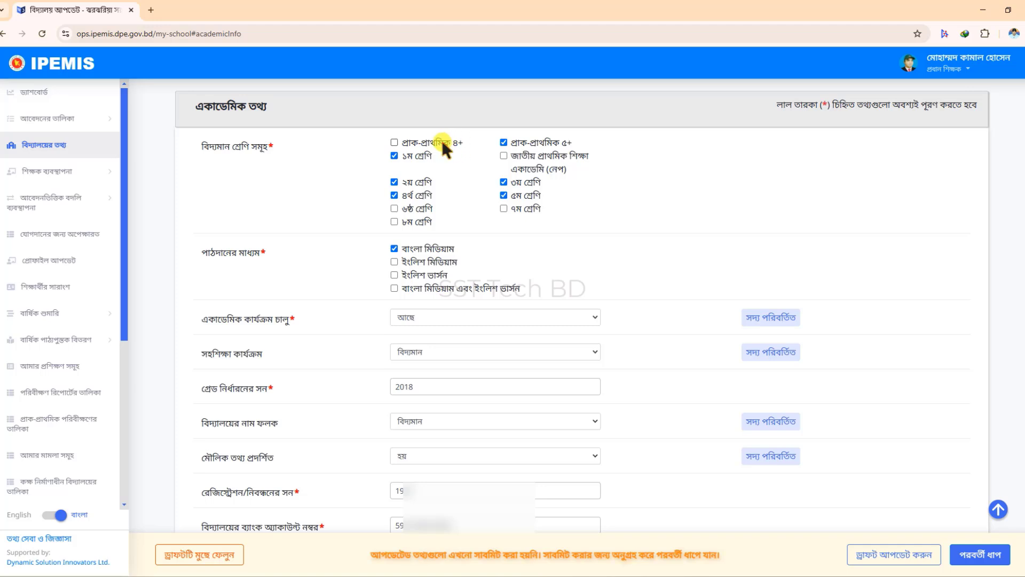
left_click(864, 555)
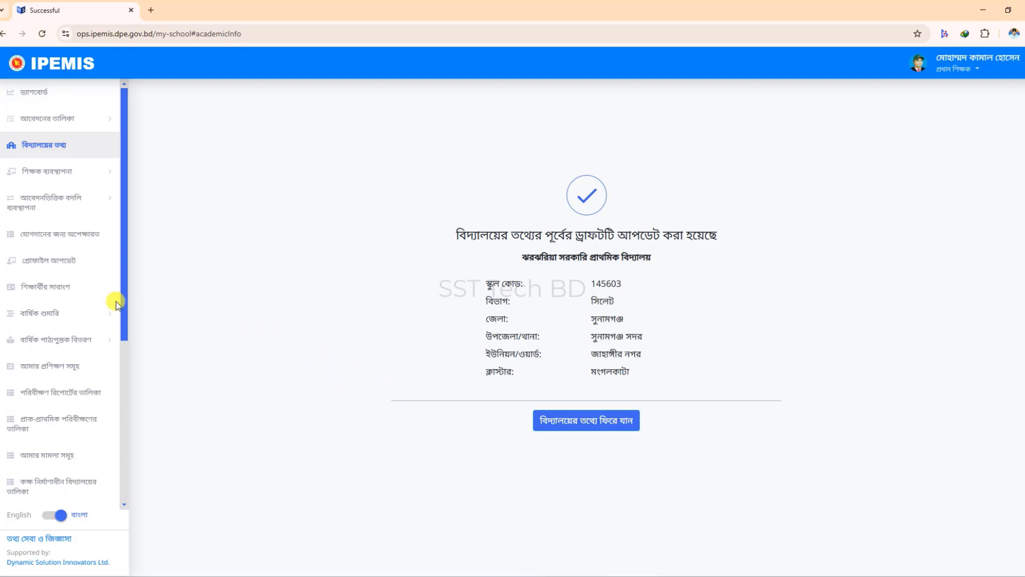
Return to the student summary and check the প্রাক-প্রাথমিক ৪+ column of the class-wise count.
left_click(47, 289)
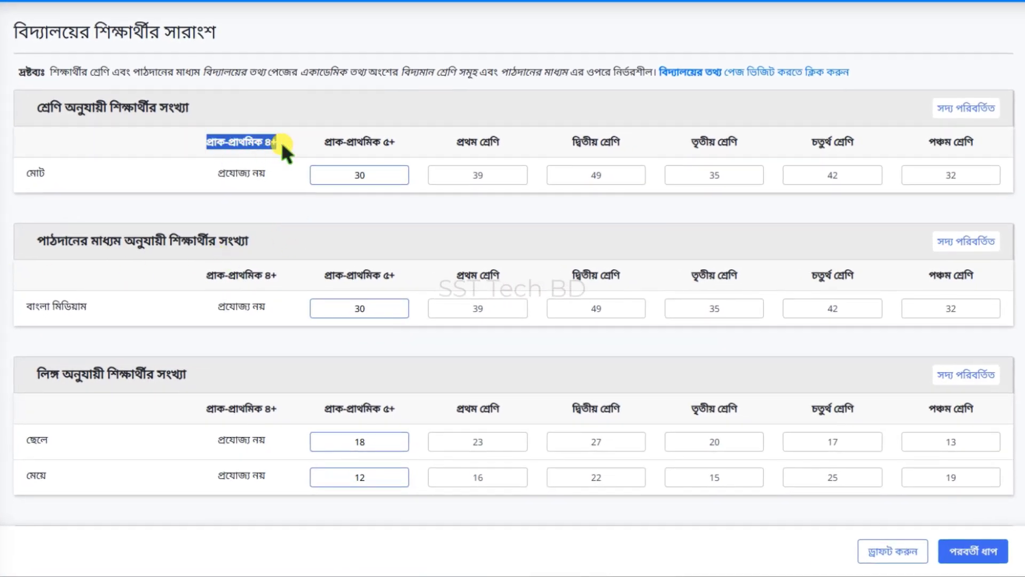
left_click(269, 172)
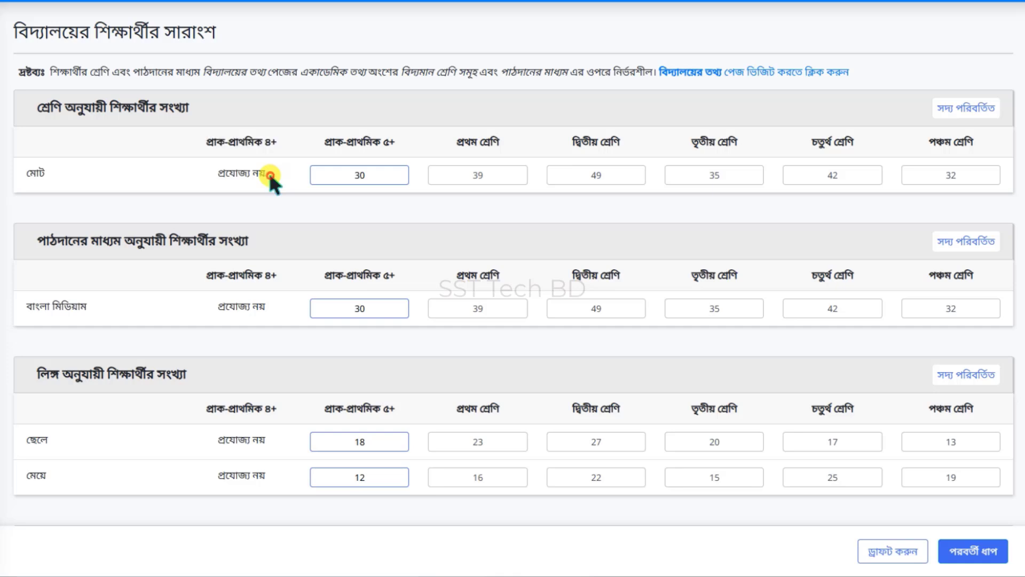
left_click(223, 178)
Try to print the student summary to a PDF, decline replacing the existing শিক্ষার্থীর সারাংশ.pdf, and cancel printing.
right_click(375, 217)
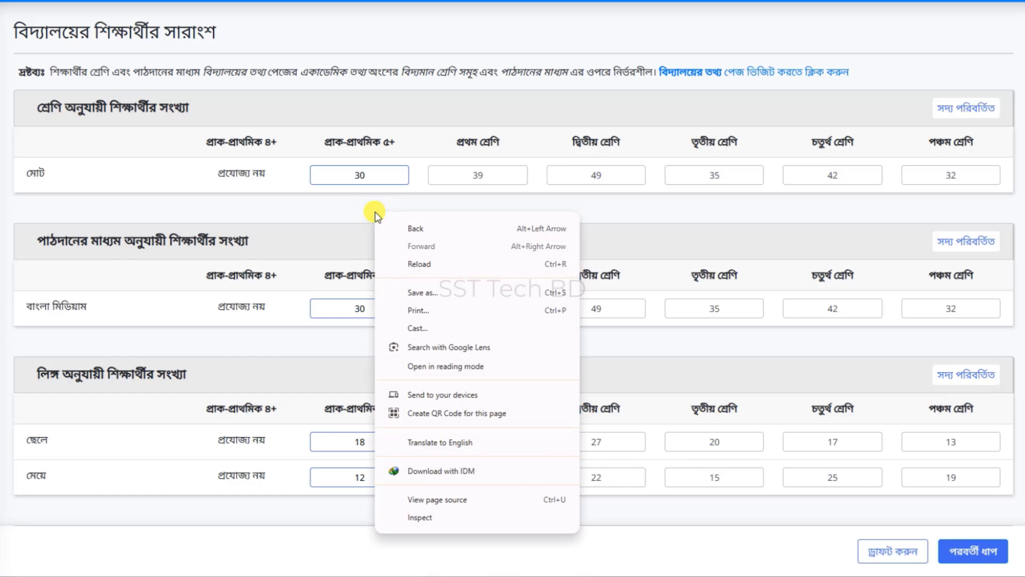
left_click(462, 320)
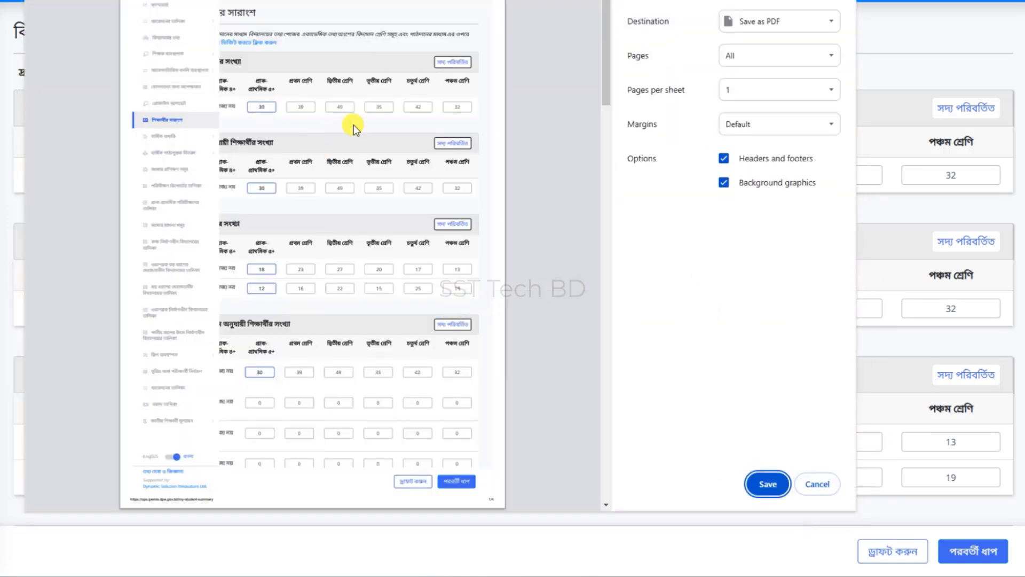
scroll(315, 257, "down", 3)
scroll(321, 263, "down", 3)
scroll(320, 263, "up", 6)
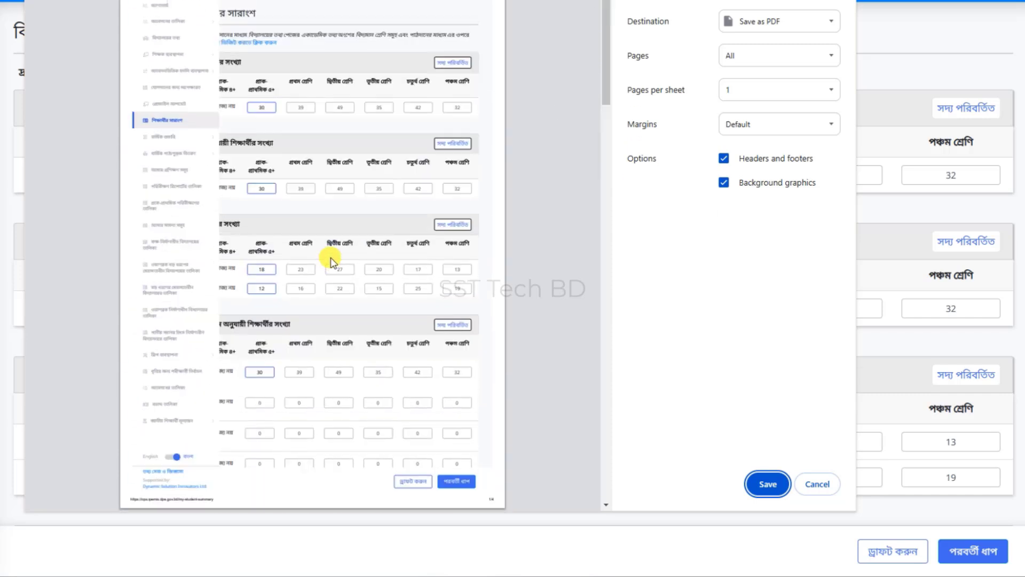
left_click(753, 484)
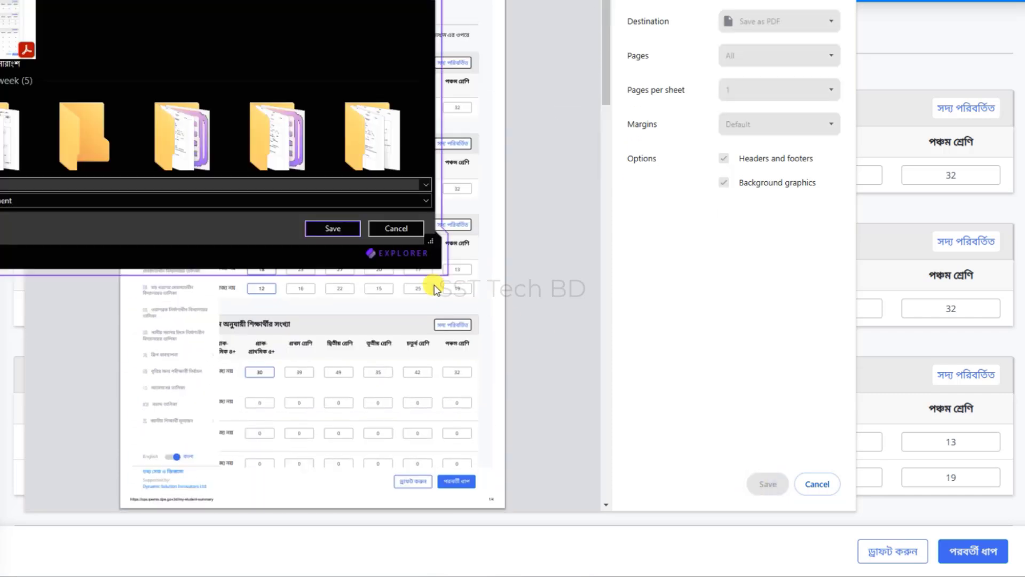
left_click(333, 234)
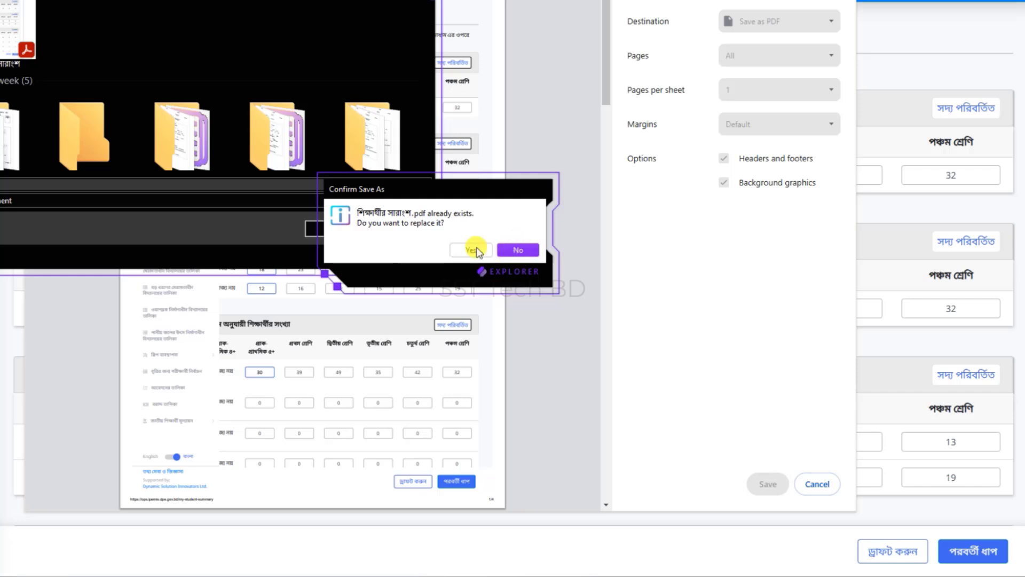
left_click(515, 249)
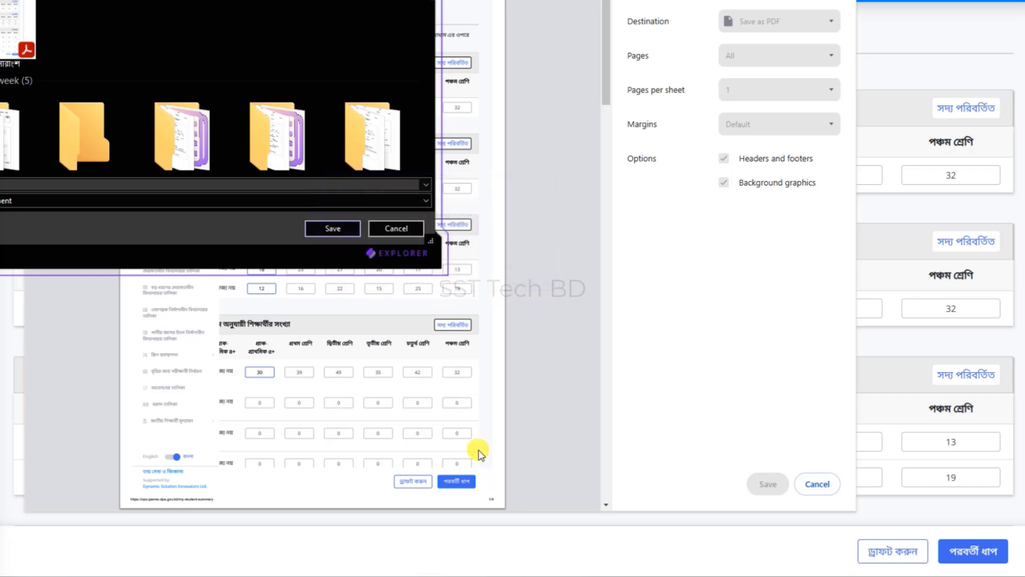
key("Escape")
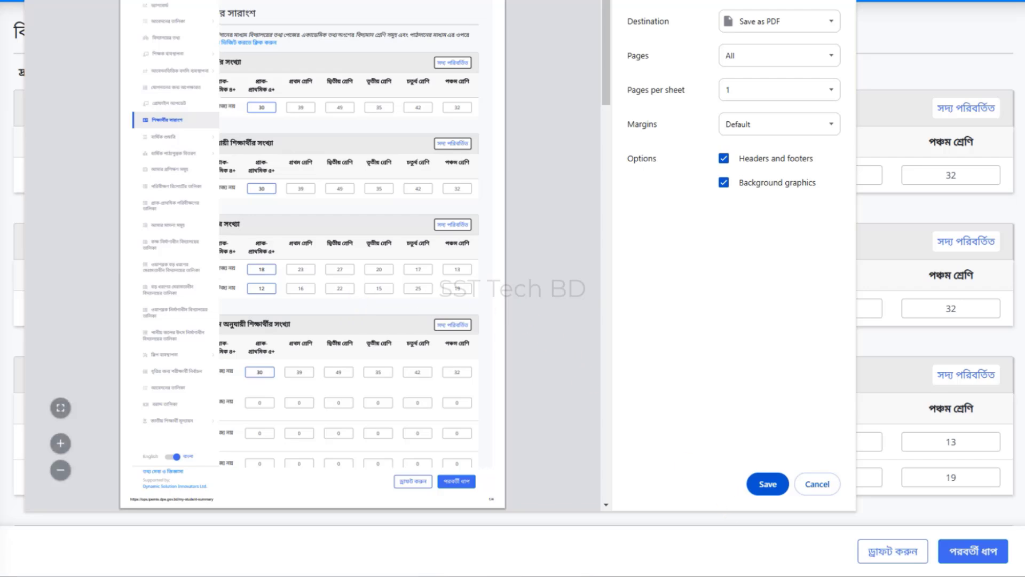
left_click(817, 484)
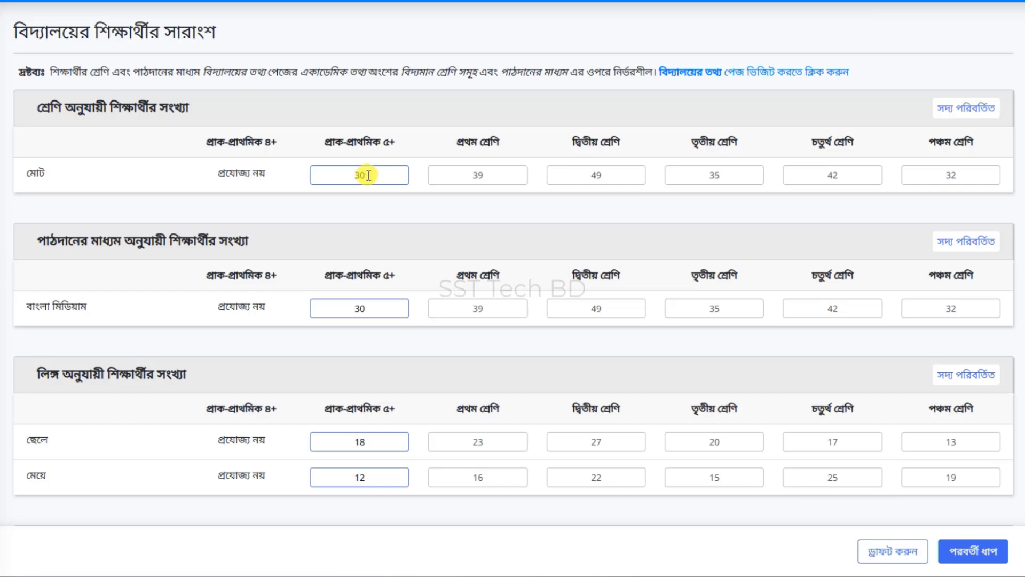
Set the class-wise total student counts to 26 for প্রাক-প্রাথমিক ৫+, 36 for প্রথম শ্রেণি and 31 for দ্বিতীয় শ্রেণি.
left_click_drag(369, 175, 354, 174)
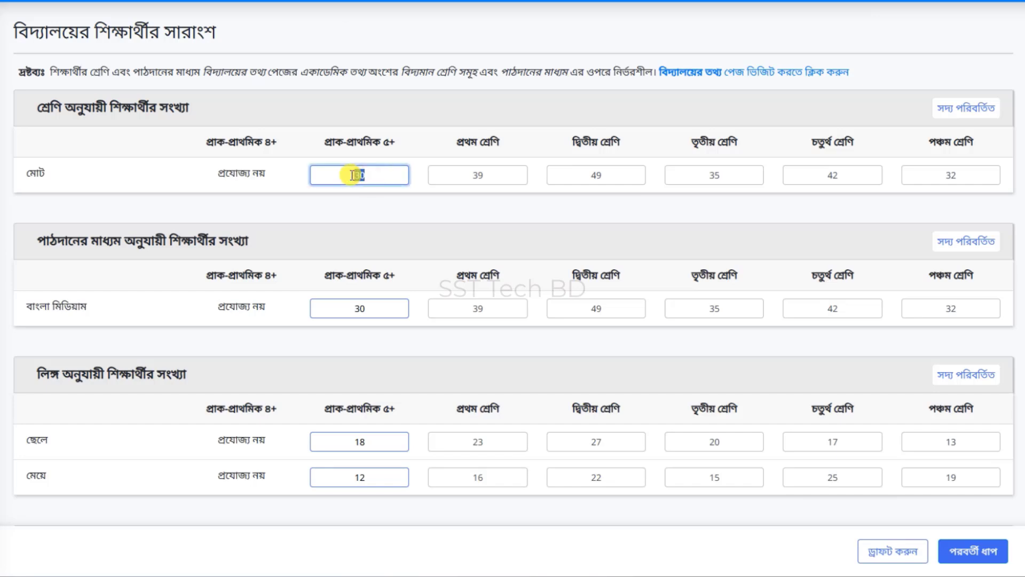
type("26")
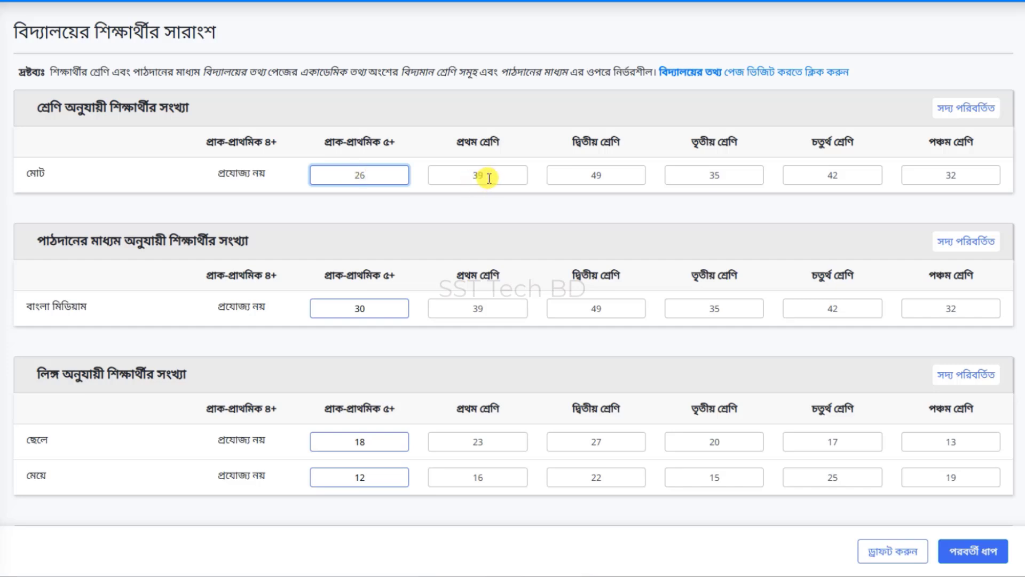
left_click_drag(485, 177, 453, 177)
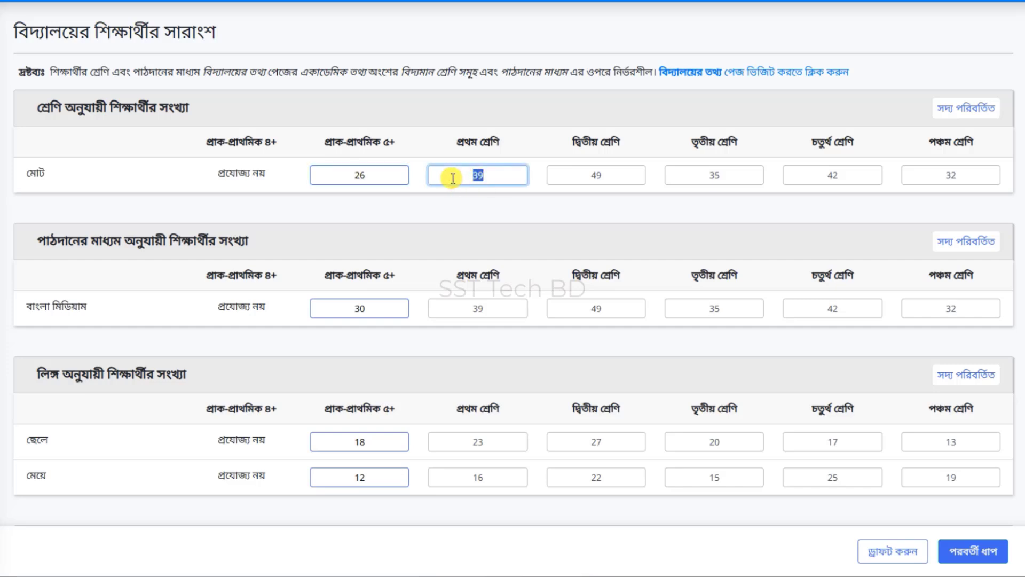
type("36")
left_click_drag(600, 176, 585, 174)
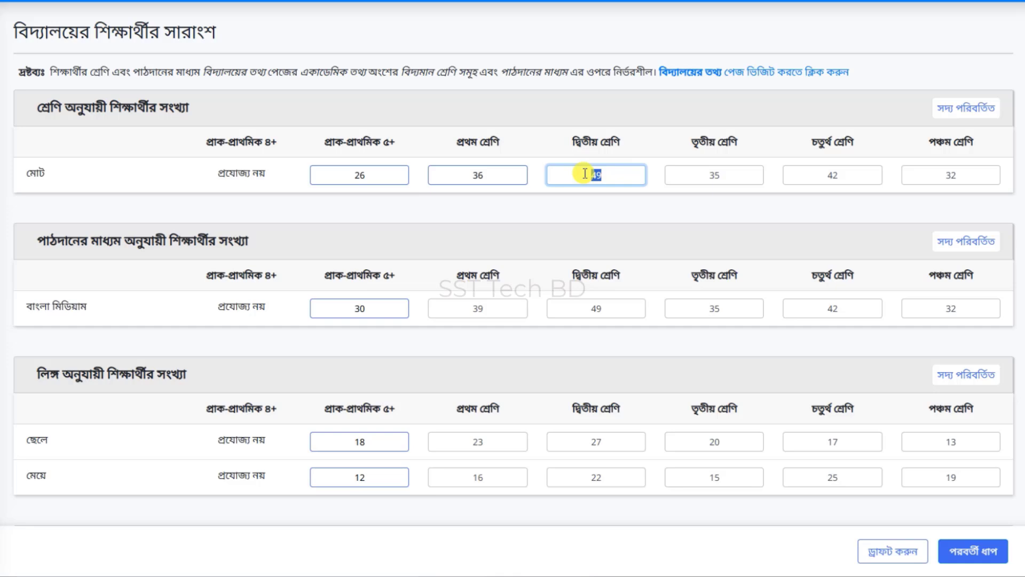
type("31")
Set the class-wise total student counts to 38 for তৃতীয় শ্রেণি, 27 for চতুর্থ শ্রেণি and 33 for পঞ্চম শ্রেণি.
left_click_drag(721, 175, 713, 174)
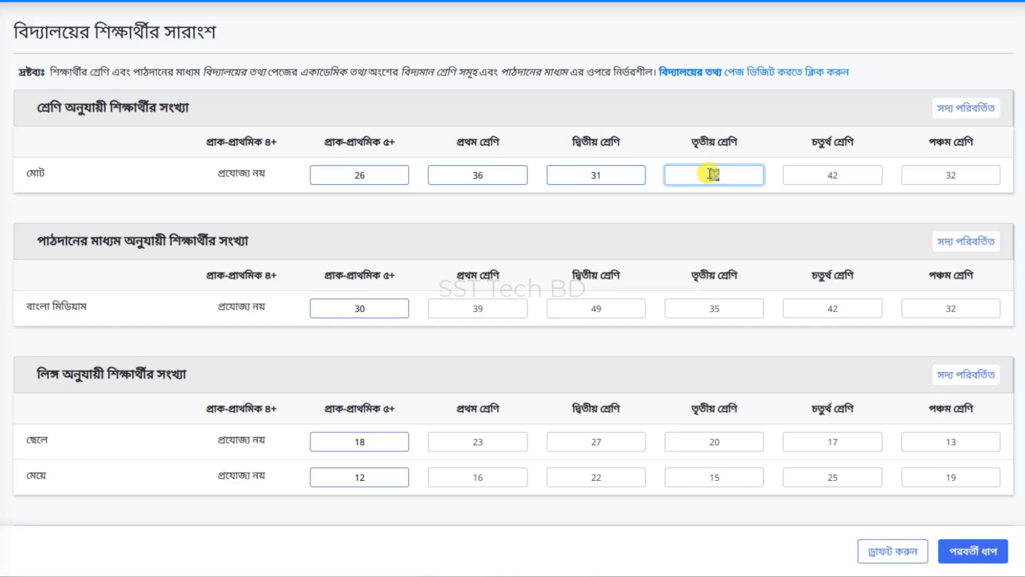
type("38")
left_click_drag(839, 175, 825, 178)
type("27")
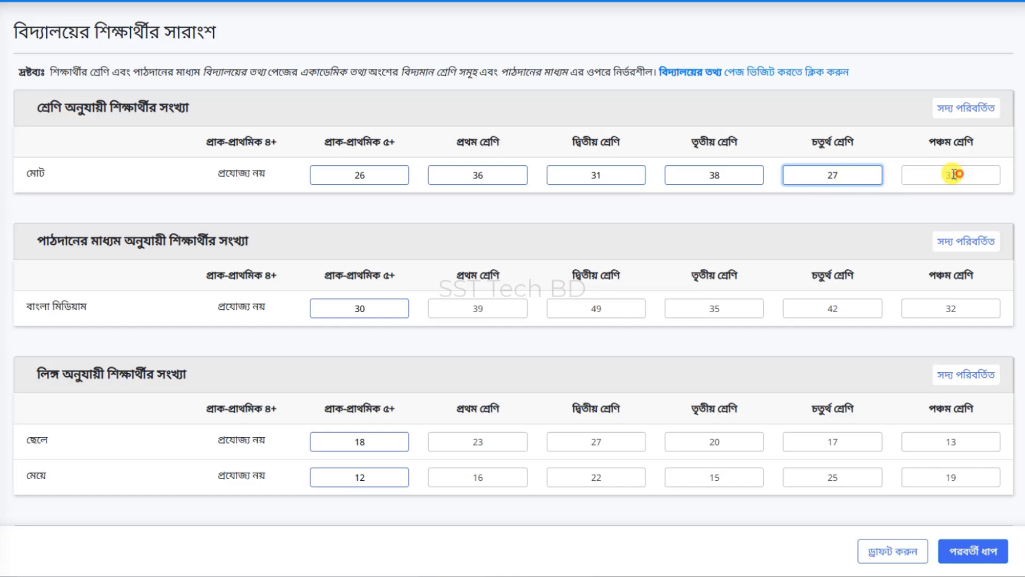
left_click_drag(956, 175, 940, 175)
type("33")
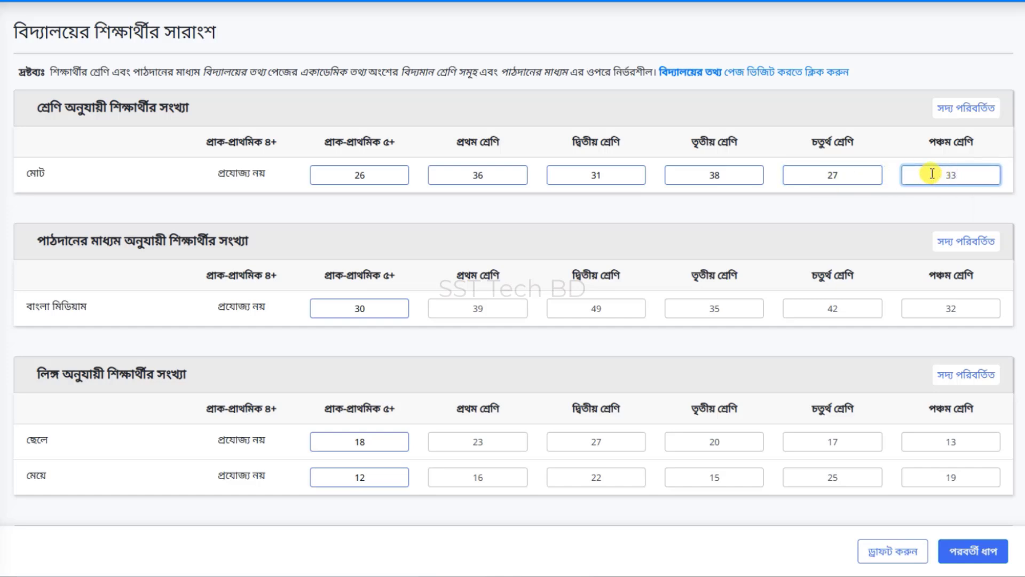
left_click(853, 202)
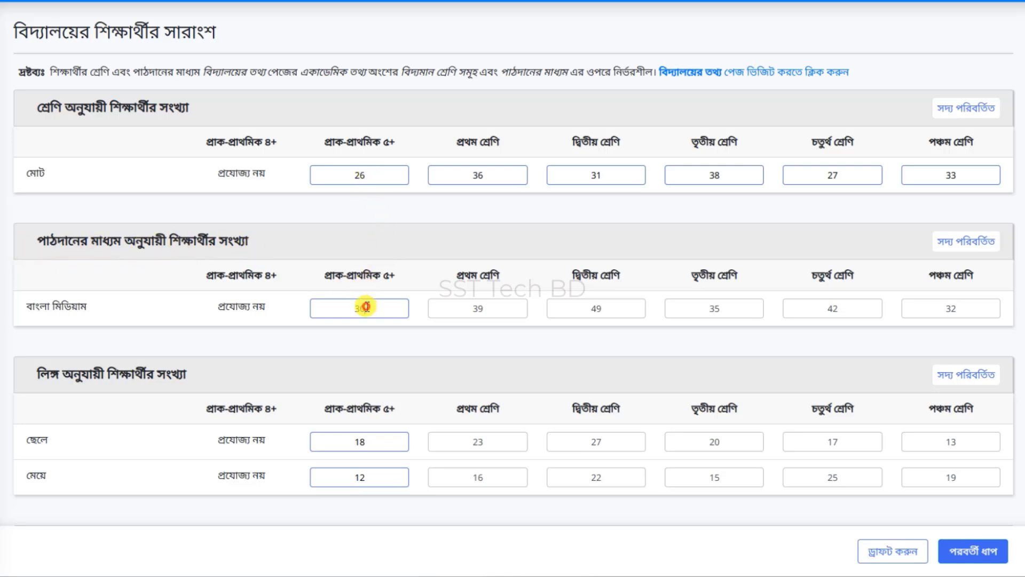
Set the বাংলা মিডিয়াম student counts to 26 for প্রাক-প্রাথমিক ৫+, 36 for প্রথম শ্রেণি and 31 for দ্বিতীয় শ্রেণি.
left_click_drag(366, 307, 350, 308)
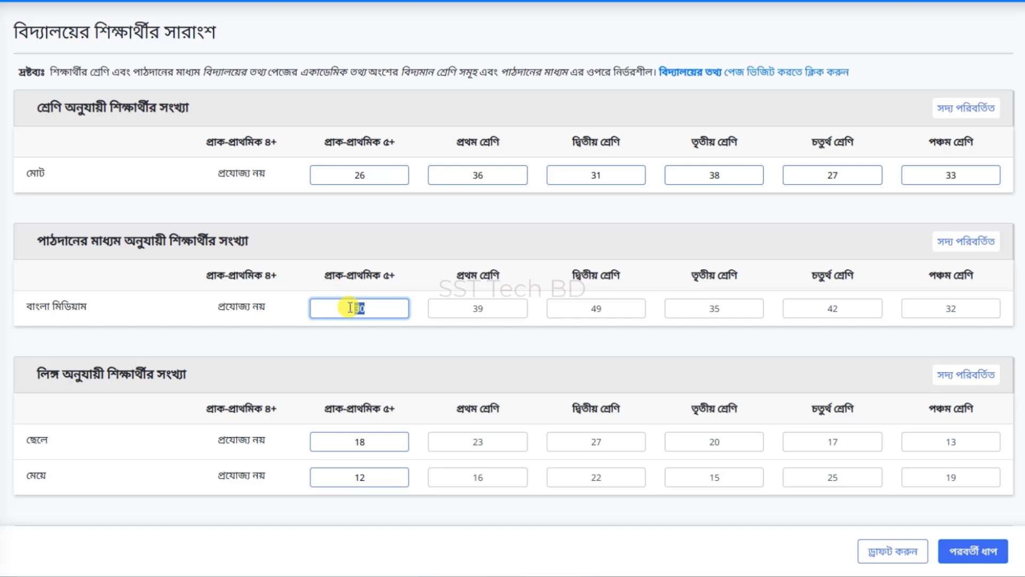
type("2")
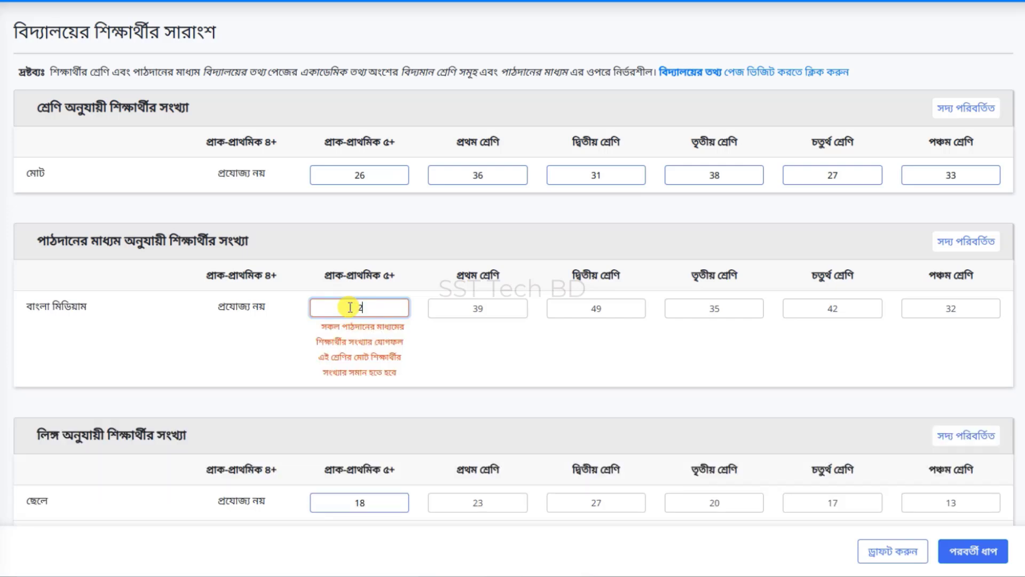
type("6")
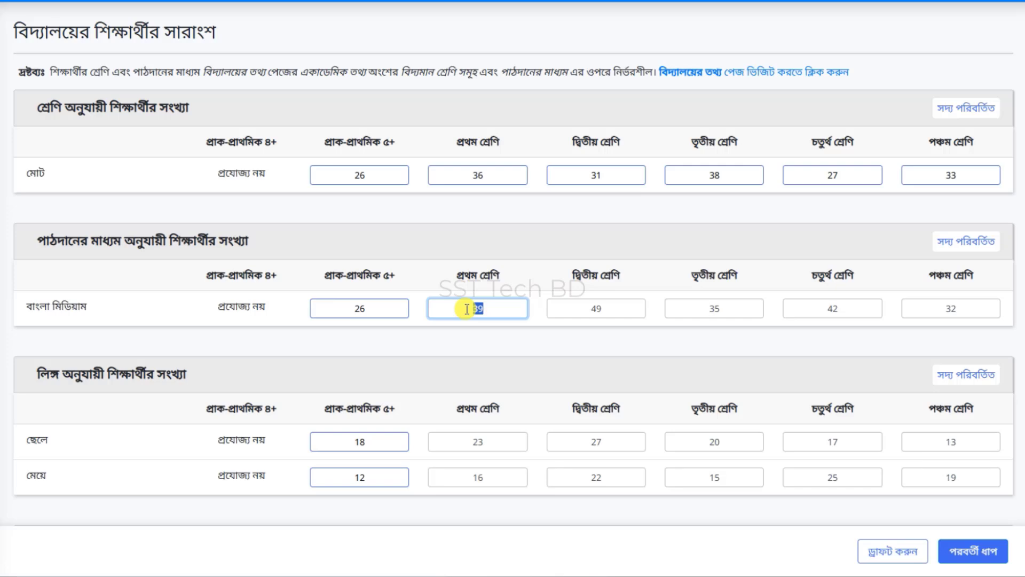
type("36")
double_click(600, 308)
type("31")
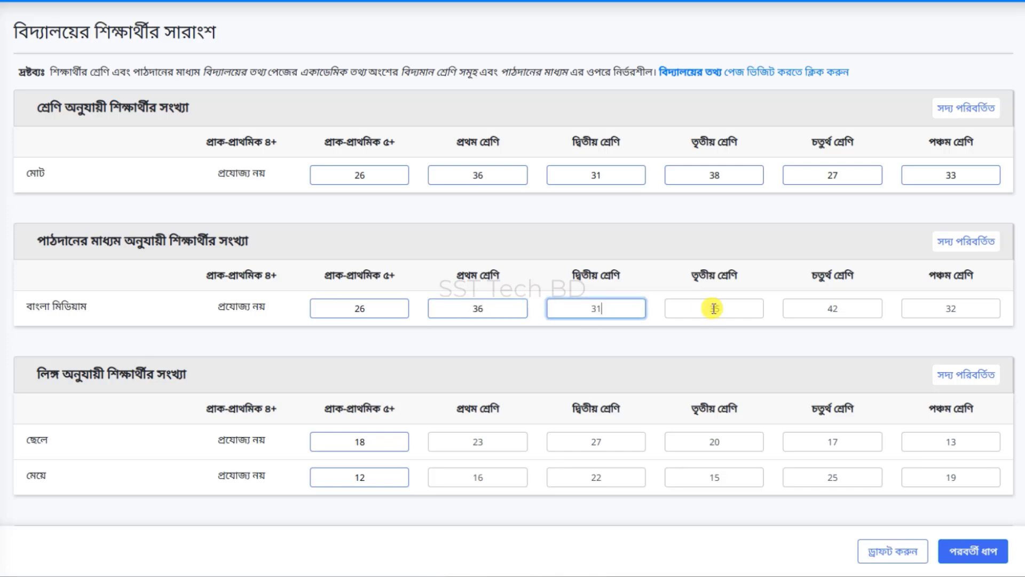
Set the বাংলা মিডিয়াম student counts to 38 for তৃতীয় শ্রেণি, 27 for চতুর্থ শ্রেণি and 33 for পঞ্চম শ্রেণি.
double_click(713, 308)
type("38")
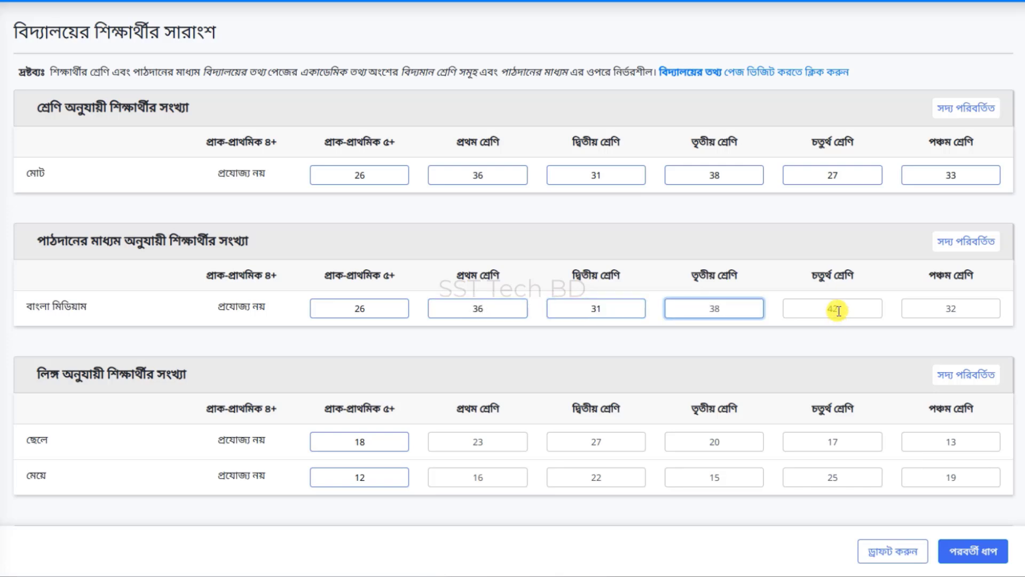
double_click(833, 310)
type("27")
double_click(947, 310)
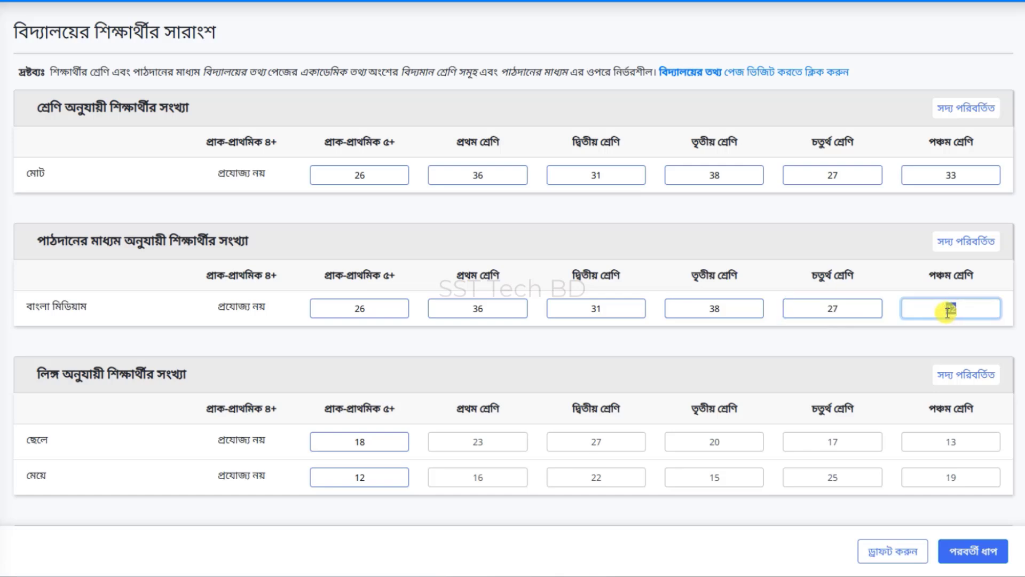
type("33")
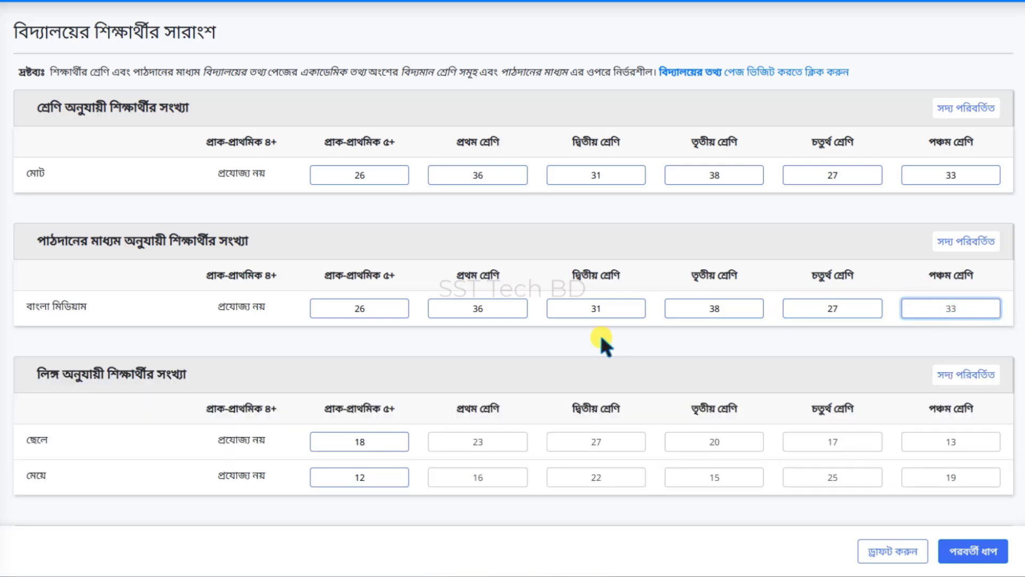
In the gender-wise counts, set প্রাক-প্রাথমিক ৫+ to 13 boys (ছেলে) and 13 girls (মেয়ে).
scroll(600, 334, "down", 1)
scroll(587, 331, "down", 2)
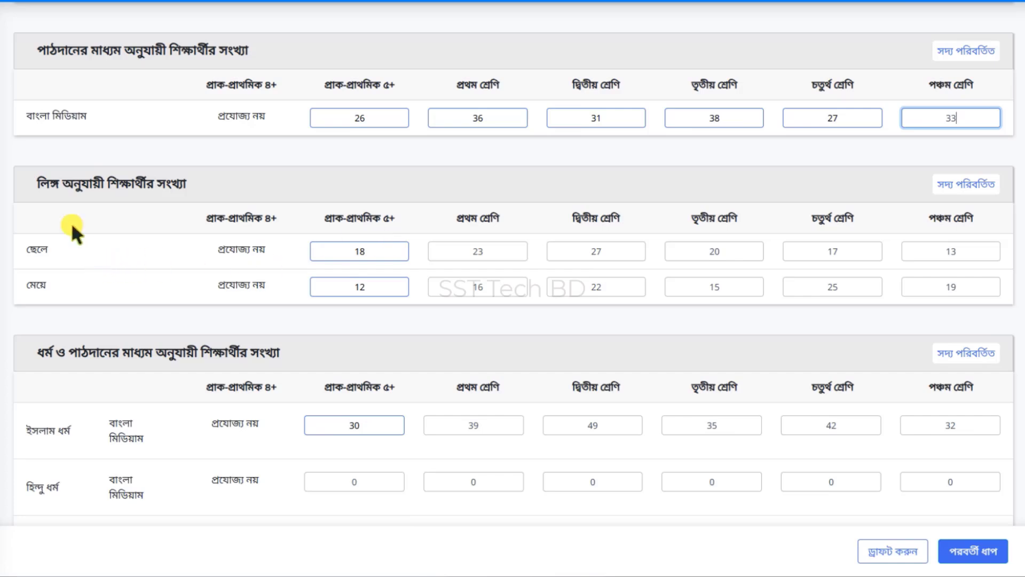
left_click_drag(30, 184, 113, 187)
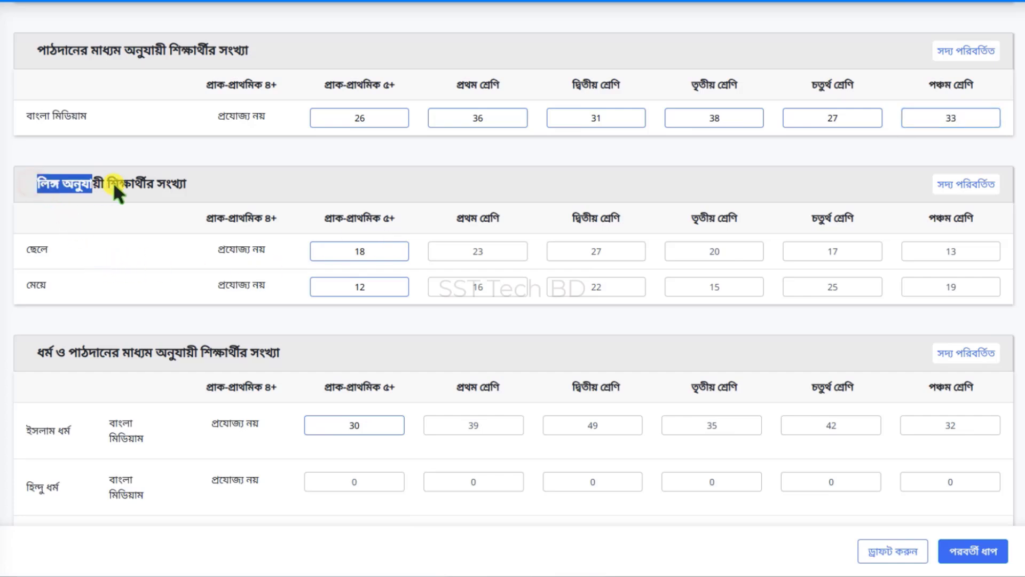
left_click(195, 180)
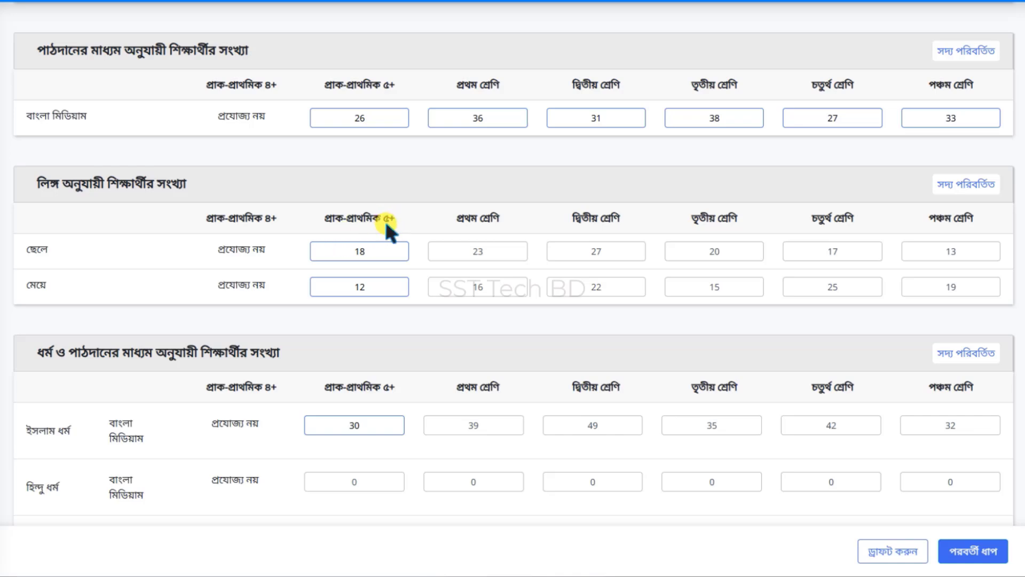
left_click_drag(366, 251, 347, 253)
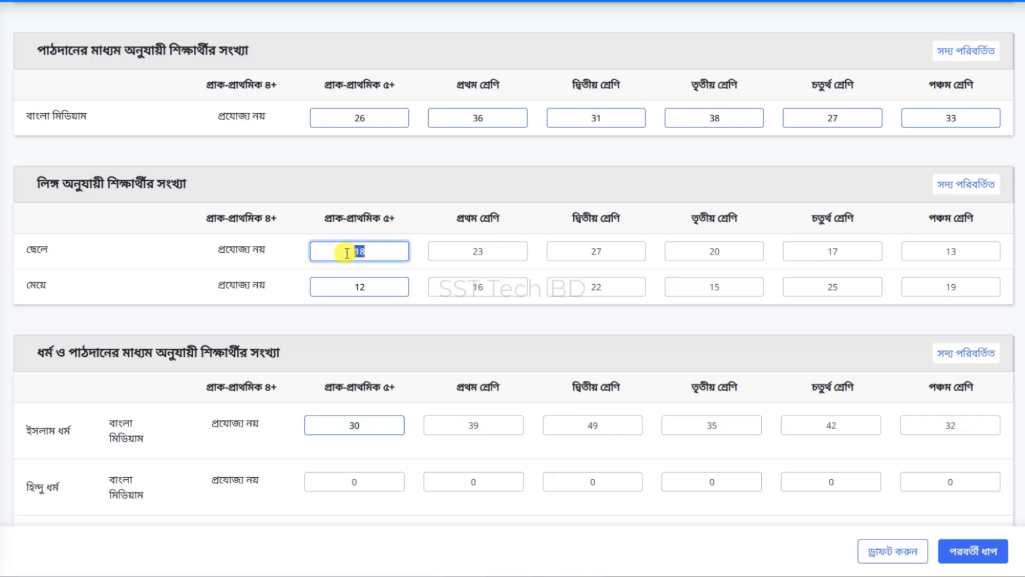
type("13")
left_click_drag(386, 286, 349, 287)
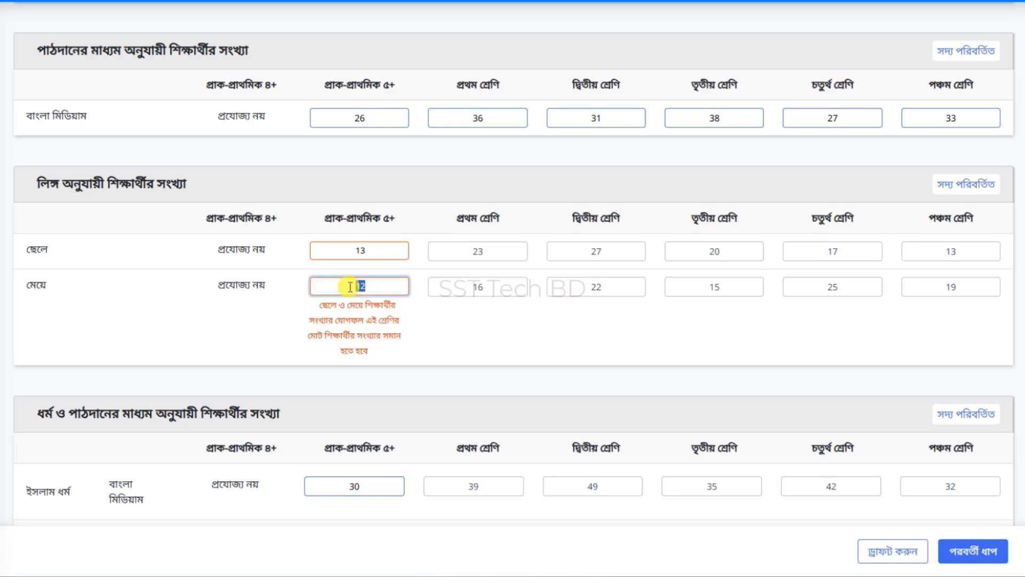
type("13")
In the gender-wise counts, enter 20 boys and 16 girls for প্রথম শ্রেণি, and 16 boys and 15 girls for দ্বিতীয় শ্রেণি.
left_click_drag(485, 251, 471, 251)
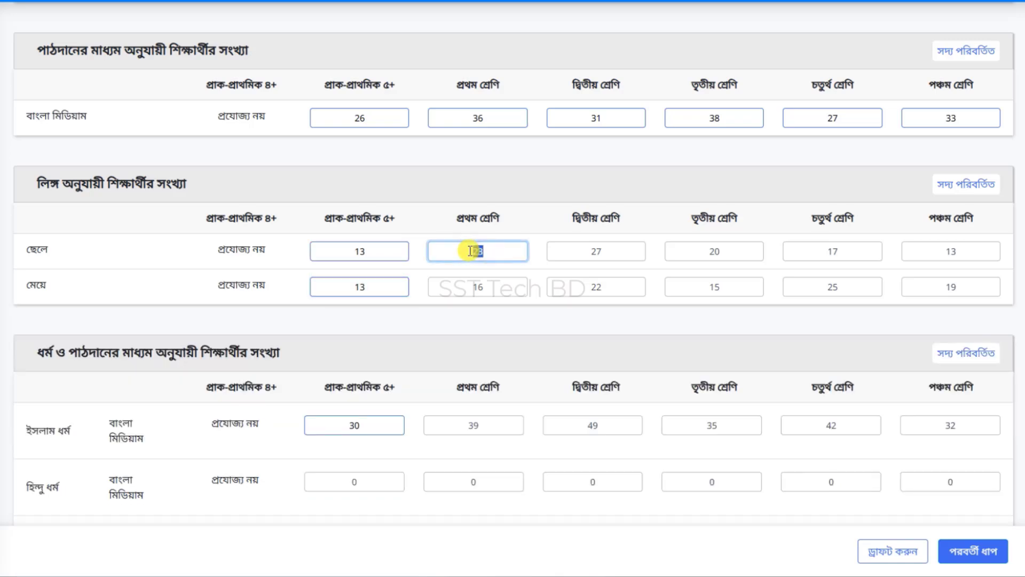
type("20")
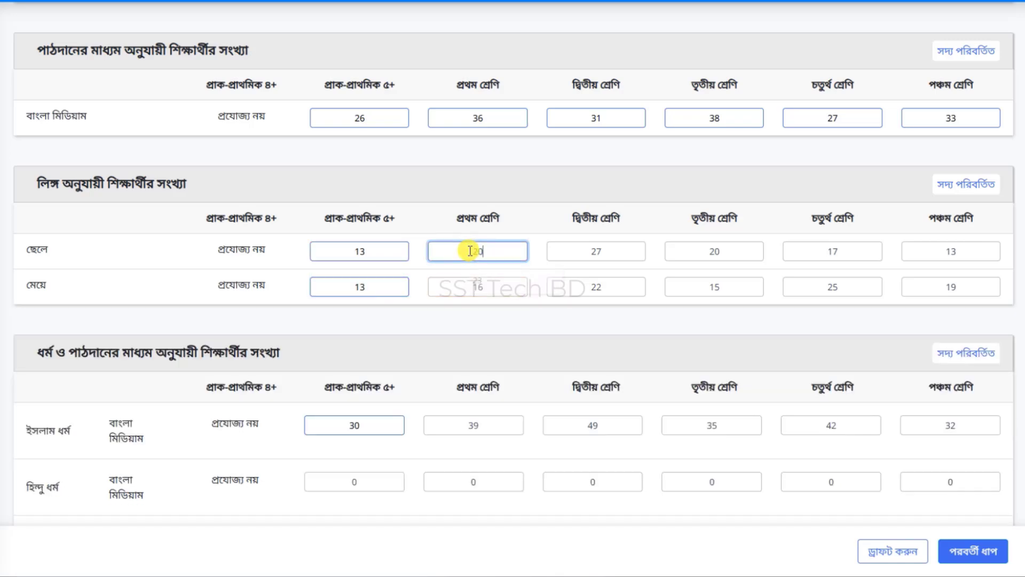
left_click_drag(483, 286, 468, 286)
type("16")
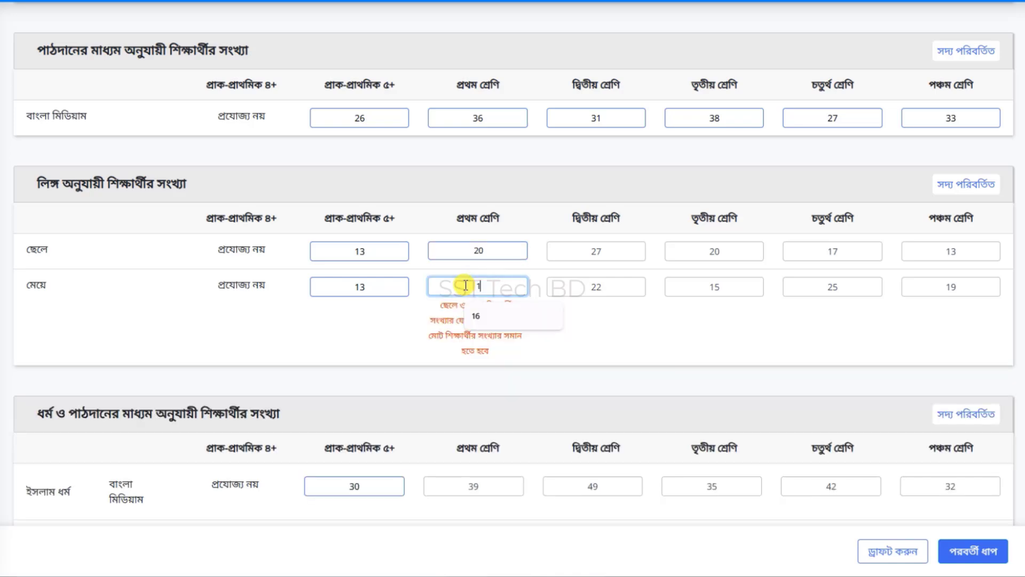
left_click_drag(610, 254, 581, 253)
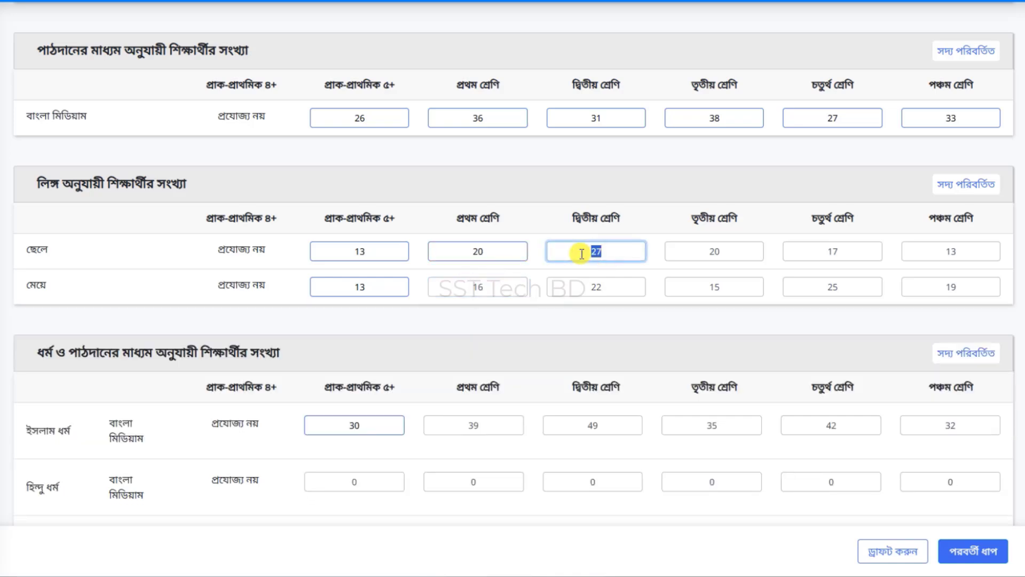
type("16")
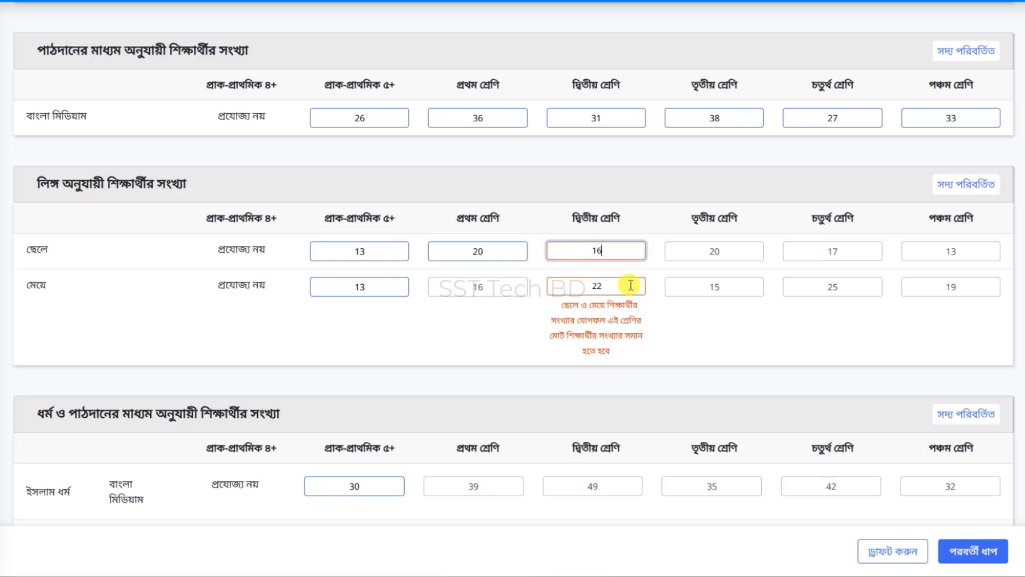
left_click_drag(620, 279, 575, 283)
type("15")
In the gender-wise counts, enter 19 boys and 19 girls for তৃতীয় শ্রেণি, and 15 boys and 12 girls for চতুর্থ শ্রেণি.
left_click_drag(739, 251, 710, 251)
type("19")
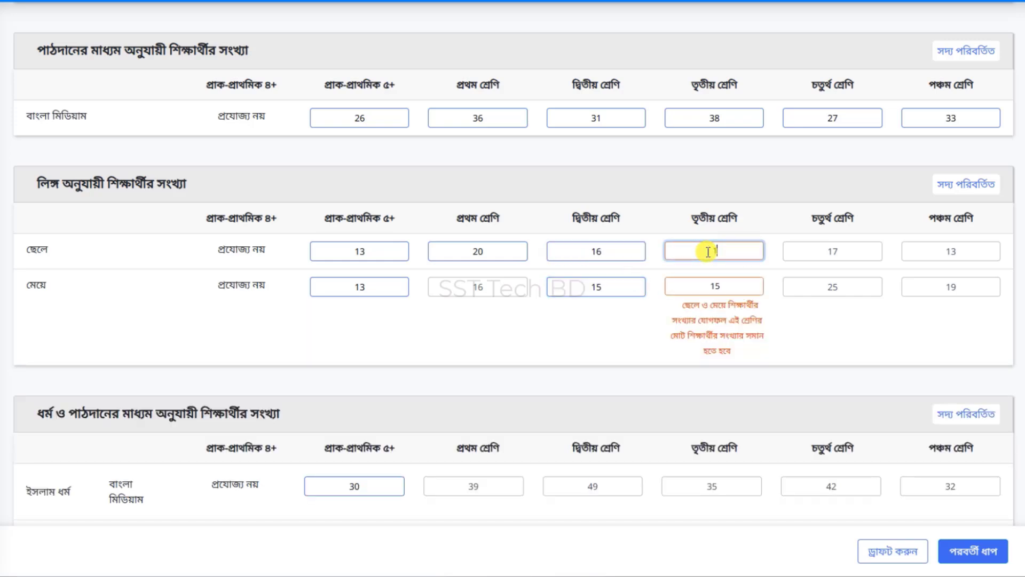
left_click_drag(737, 287, 701, 289)
type("19")
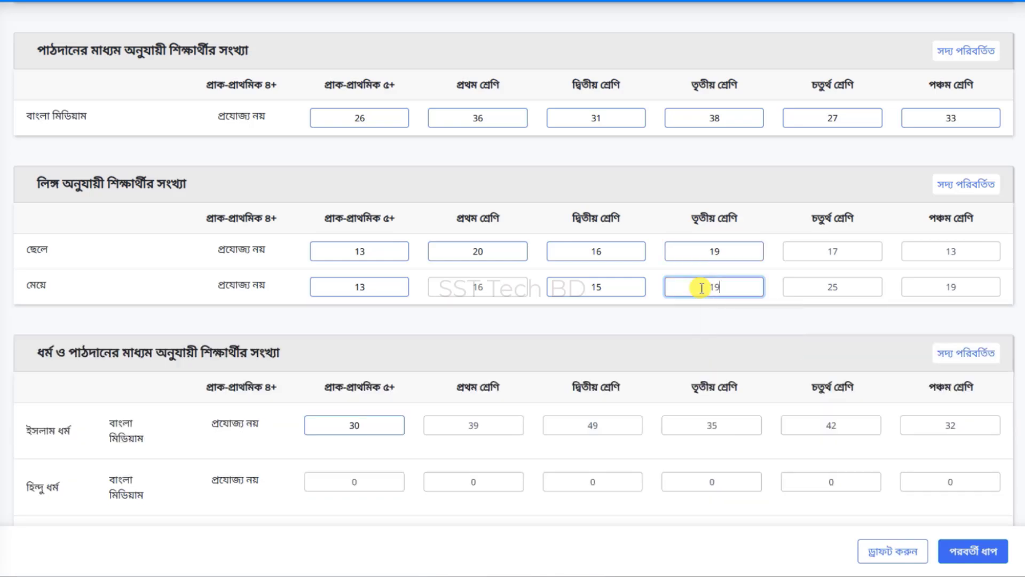
left_click_drag(849, 251, 816, 257)
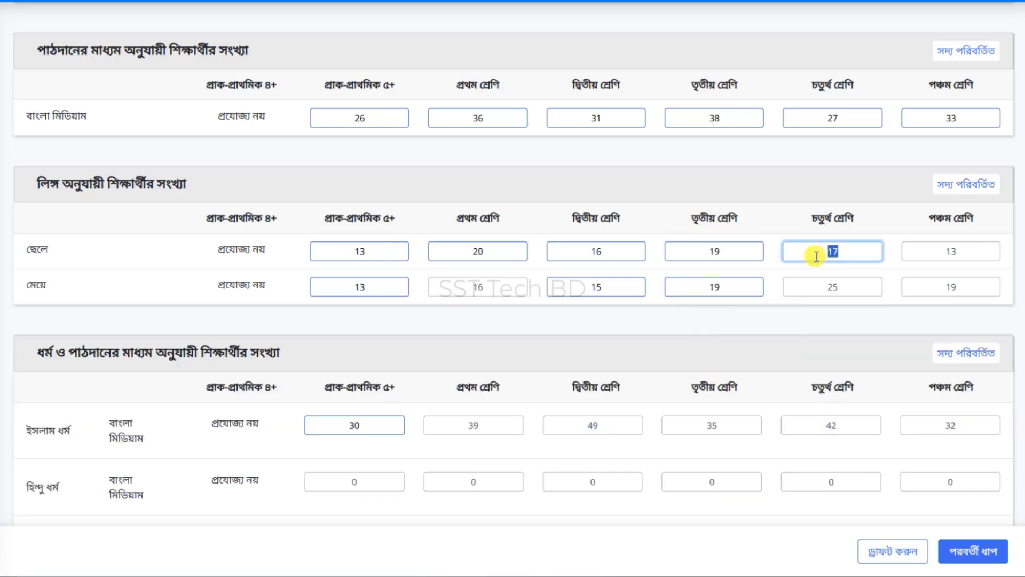
type("15")
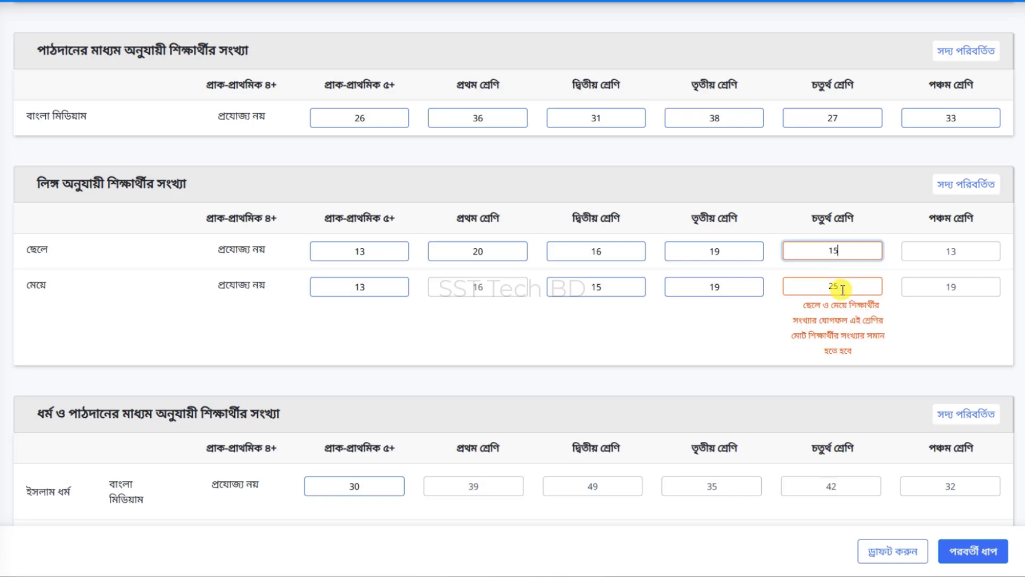
left_click_drag(841, 287, 821, 290)
type("12")
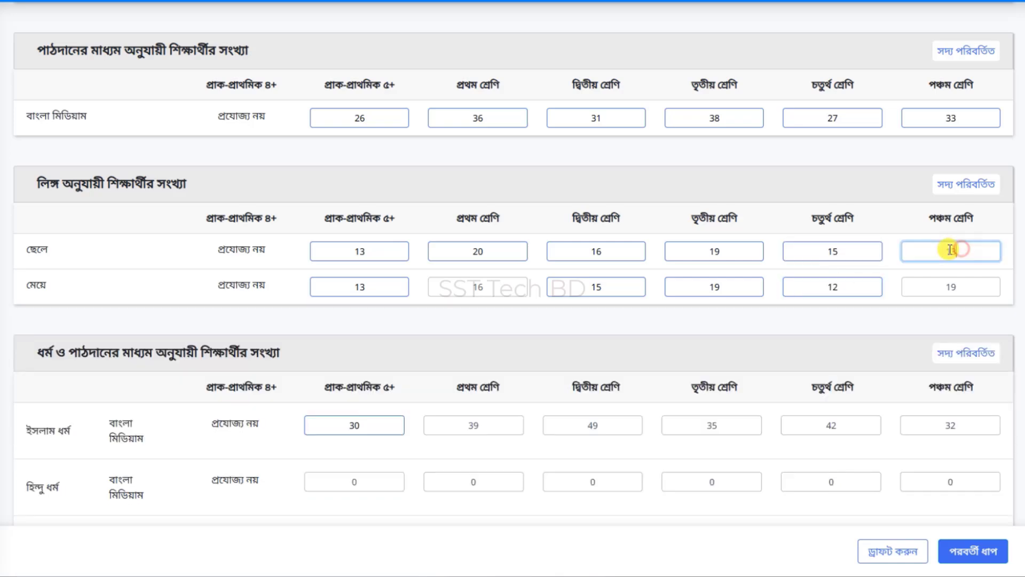
In the gender-wise counts, enter 14 boys and 19 girls for পঞ্চম শ্রেণি.
left_click_drag(961, 251, 939, 252)
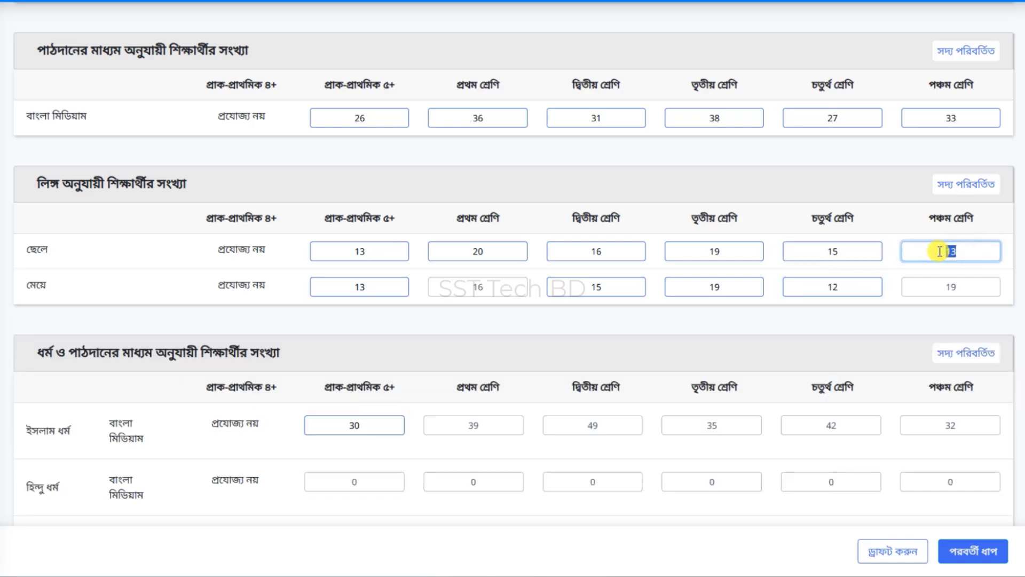
type("14")
left_click_drag(961, 287, 937, 286)
type("19")
left_click(52, 178)
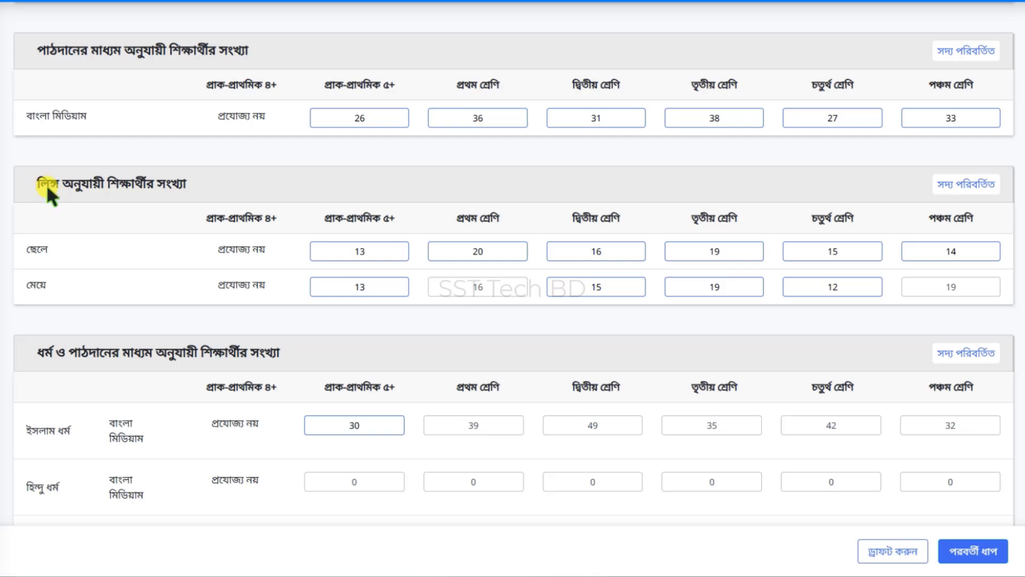
In the religion and medium counts, set ইসলাম ধর্ম to 26 for প্রাক-প্রাথমিক ৫+, 36 for প্রথম শ্রেণি and 31 for দ্বিতীয় শ্রেণি.
scroll(635, 281, "down", 2)
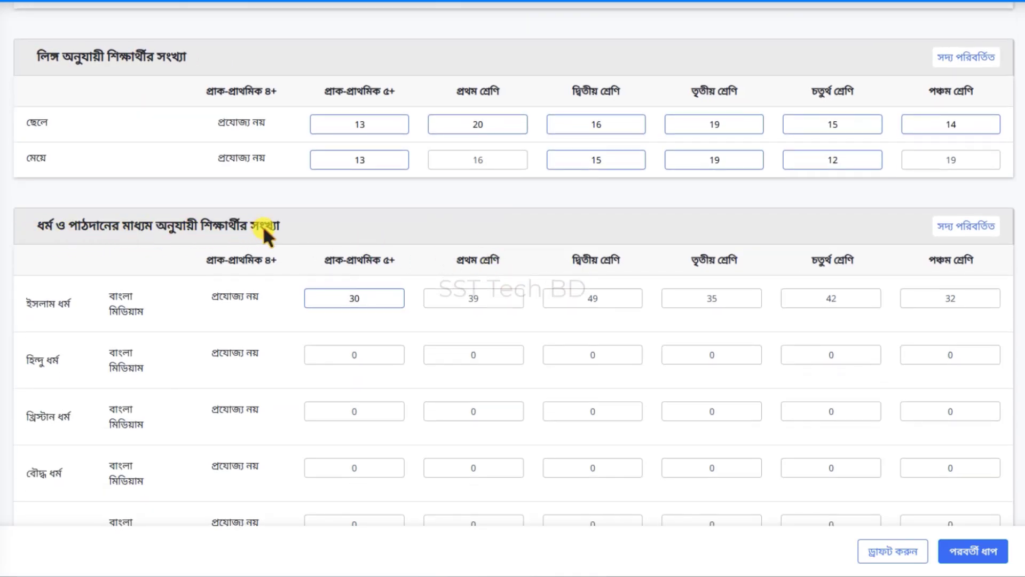
scroll(360, 233, "down", 1)
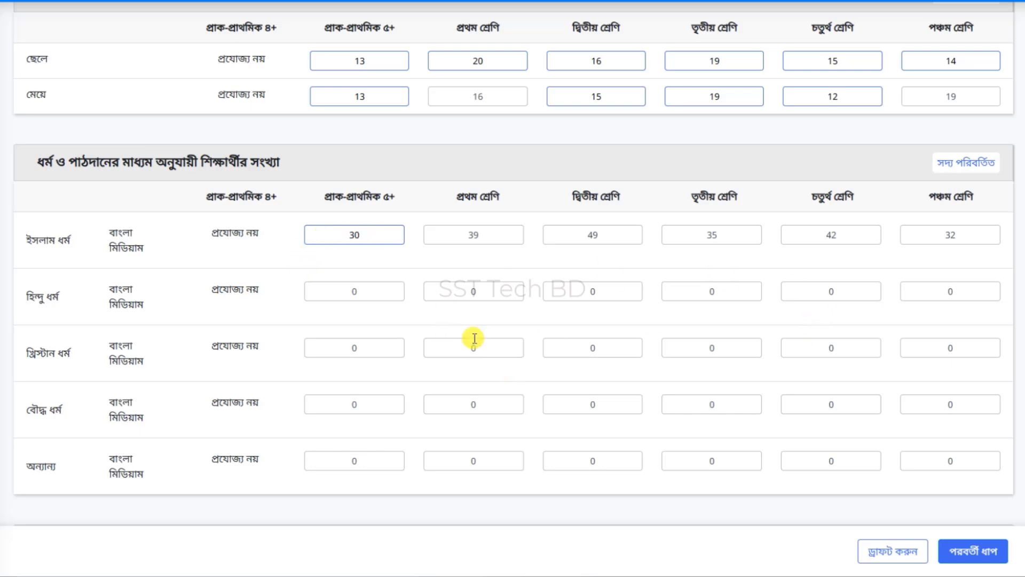
scroll(372, 303, "up", 1)
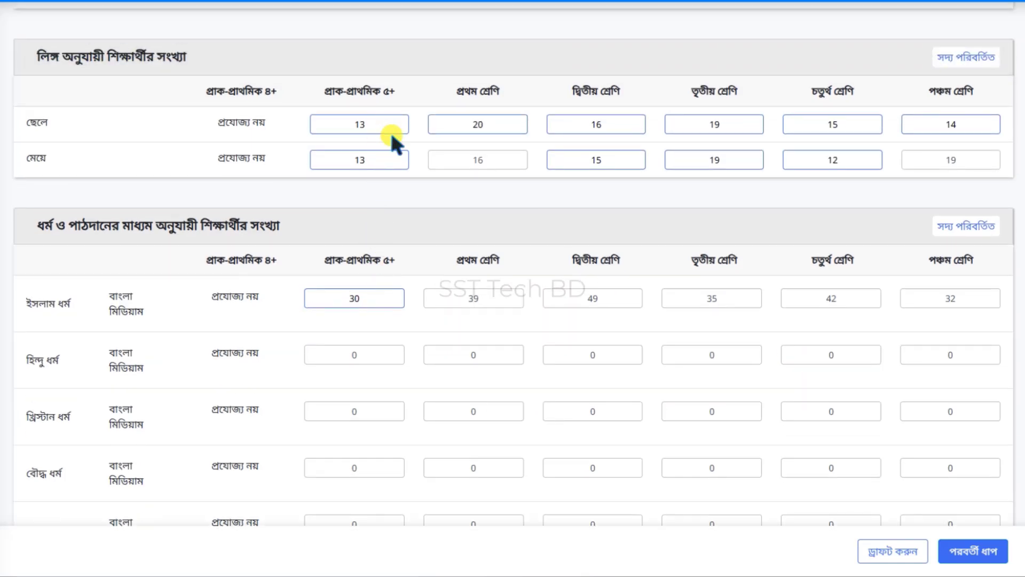
scroll(390, 131, "up", 2)
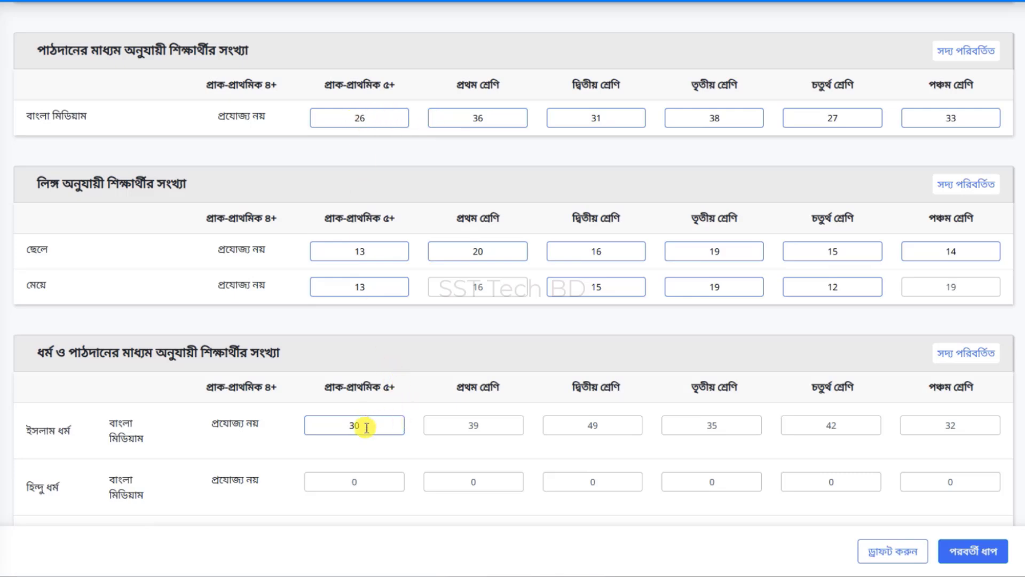
left_click_drag(363, 425, 326, 424)
type("26")
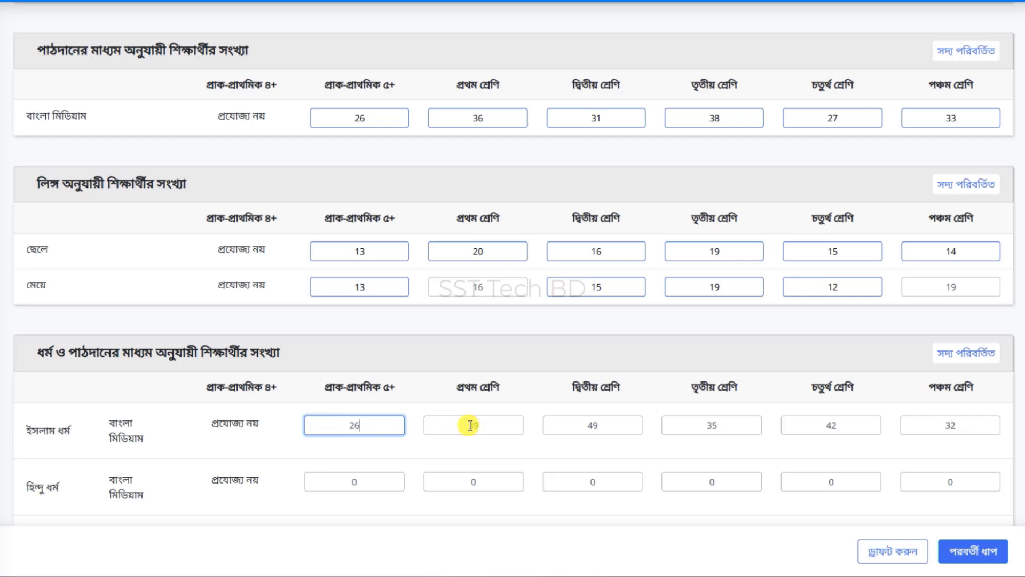
left_click_drag(466, 425, 486, 425)
type("36")
left_click_drag(618, 425, 582, 427)
type("31")
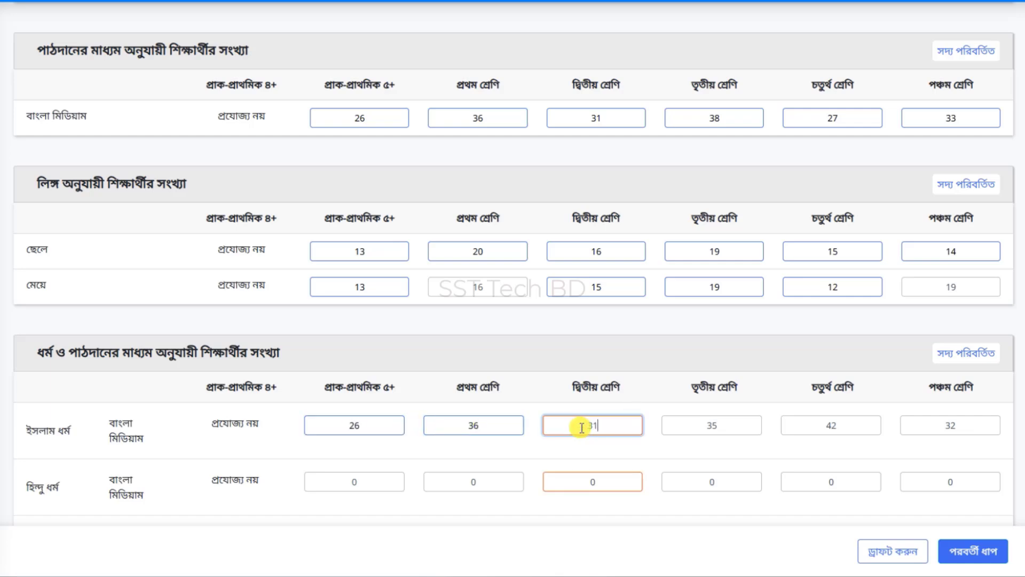
In the ইসলাম ধর্ম row, enter 38 for তৃতীয় শ্রেণি, 27 for চতুর্থ শ্রেণি and 33 for পঞ্চম শ্রেণি.
left_click_drag(726, 425, 705, 427)
type("38")
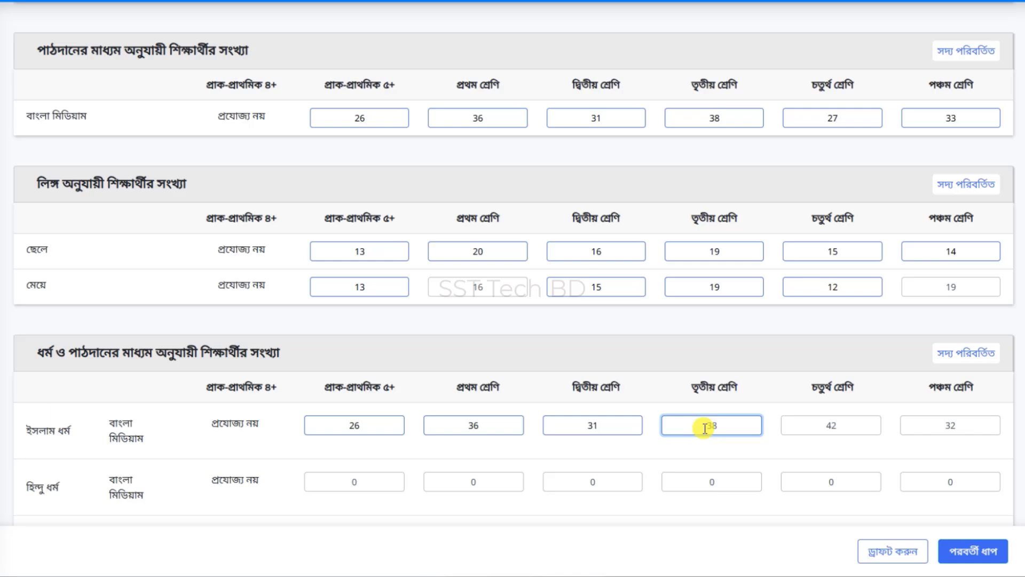
left_click_drag(843, 425, 820, 423)
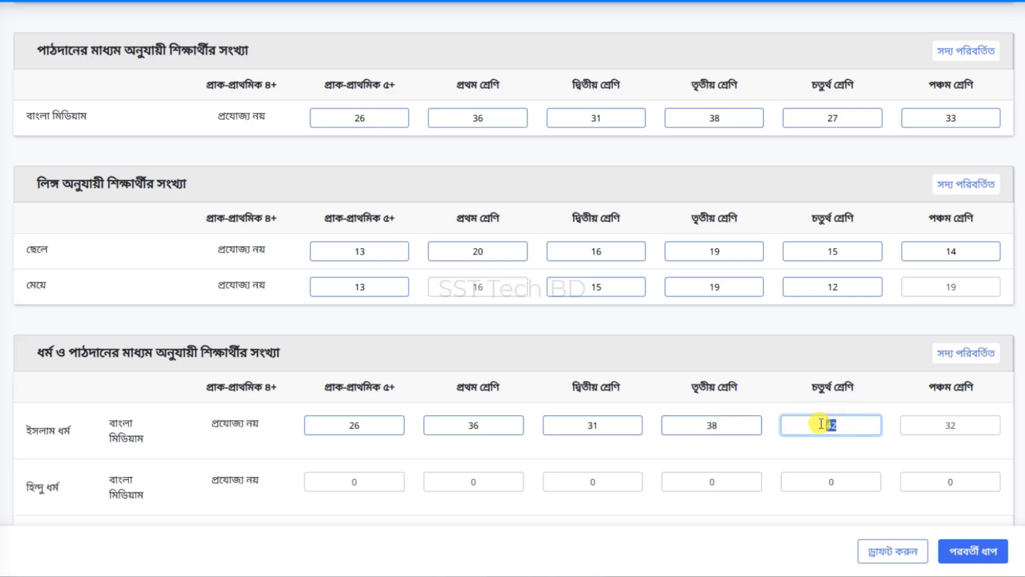
type("27")
left_click_drag(961, 425, 915, 425)
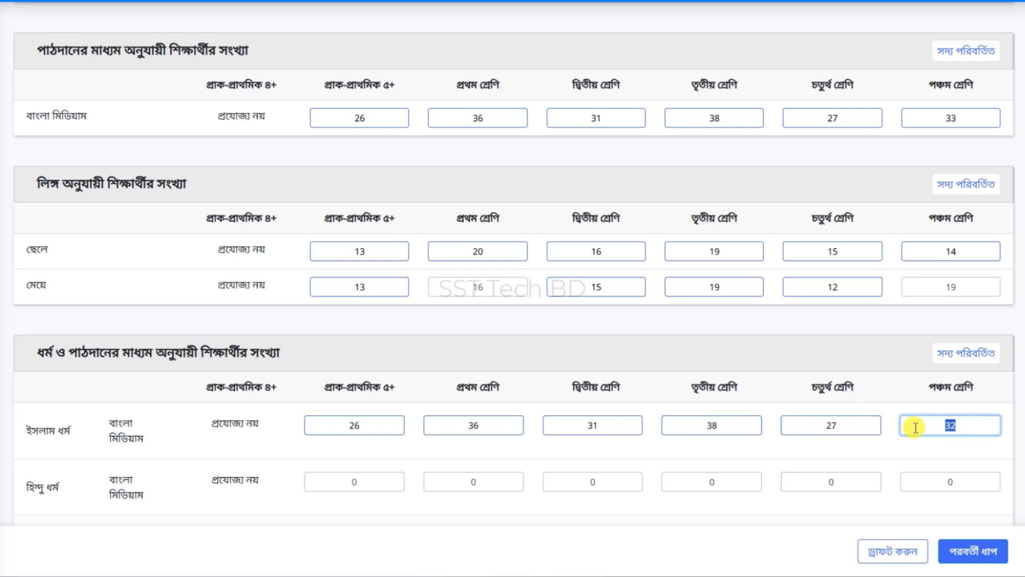
type("33")
left_click(808, 364)
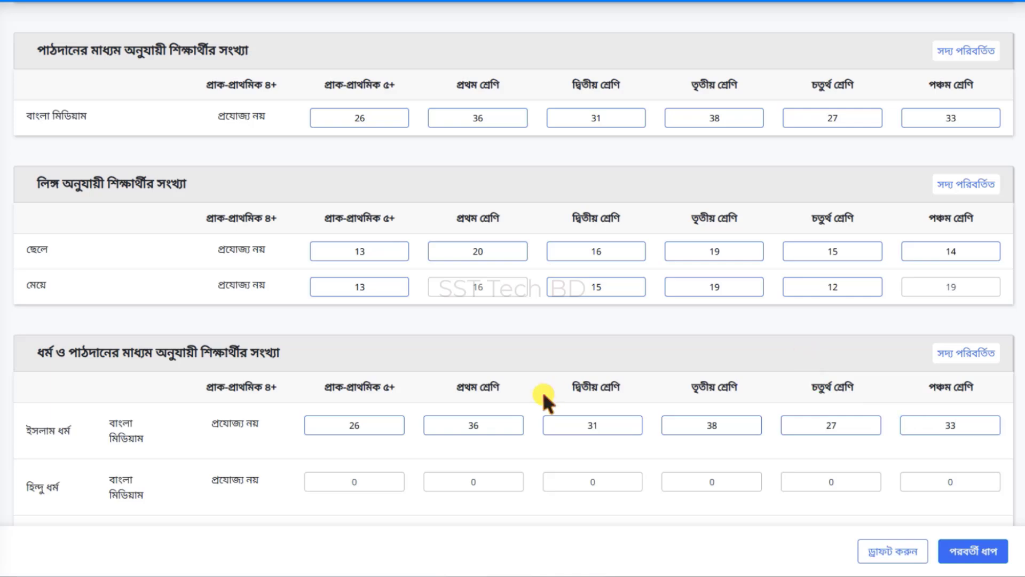
Review the other religions, special-needs and ethnic-group counts, down to the section on newly admitted, repeating and promoted students.
scroll(249, 460, "down", 3)
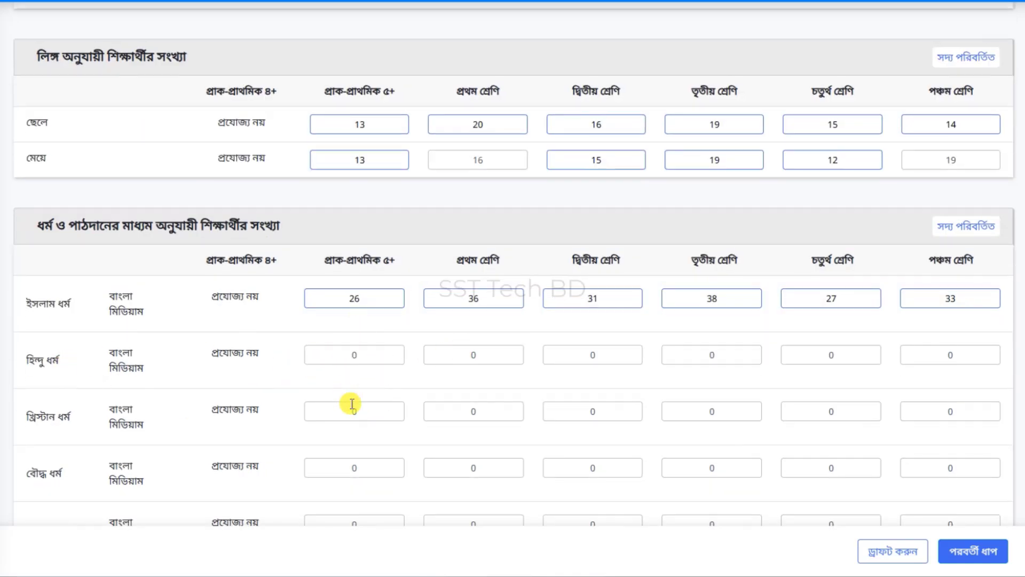
scroll(349, 160, "up", 3)
scroll(394, 348, "down", 9)
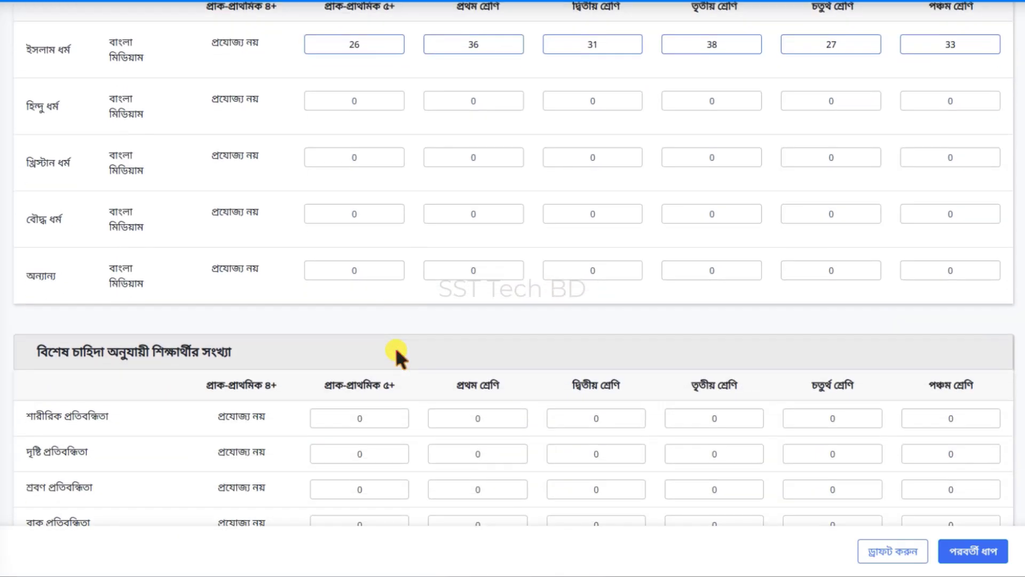
scroll(395, 352, "down", 1)
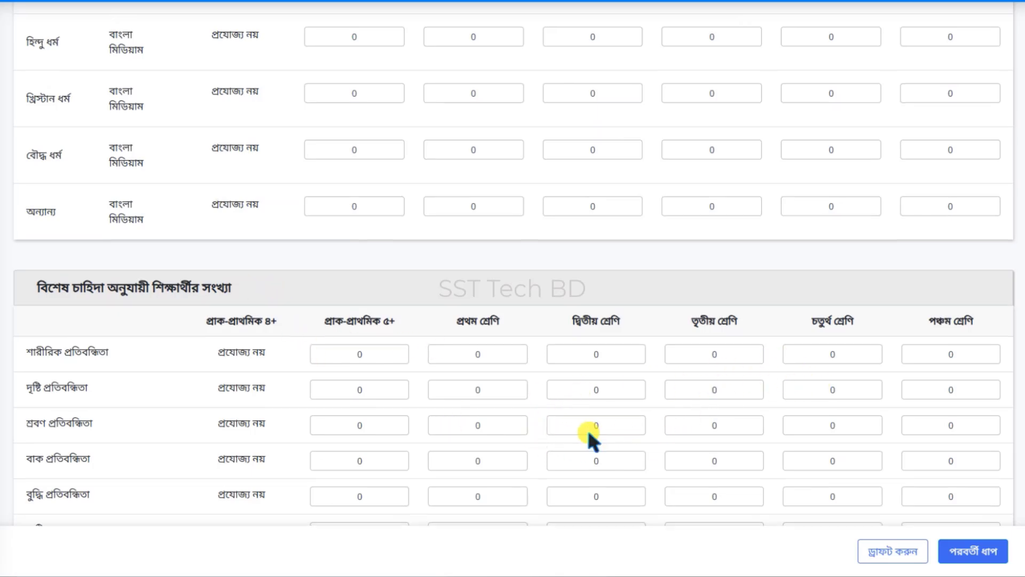
scroll(588, 434, "down", 6)
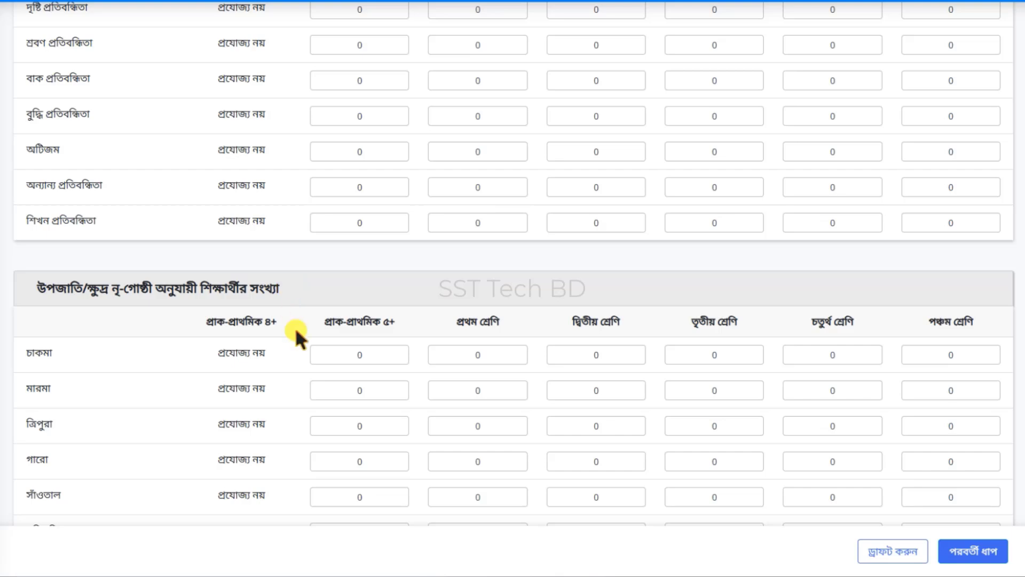
scroll(626, 370, "down", 10)
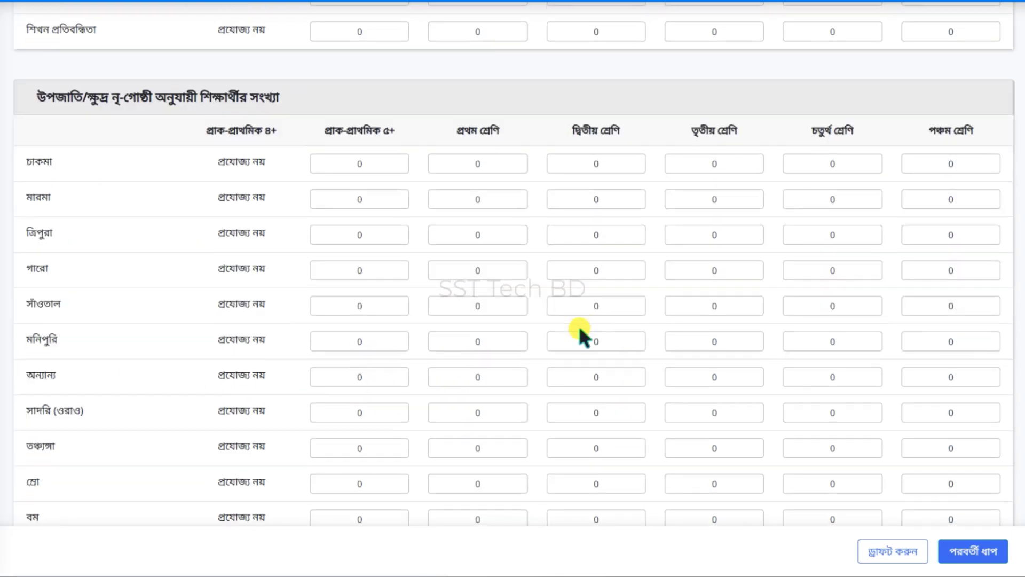
scroll(650, 361, "down", 12)
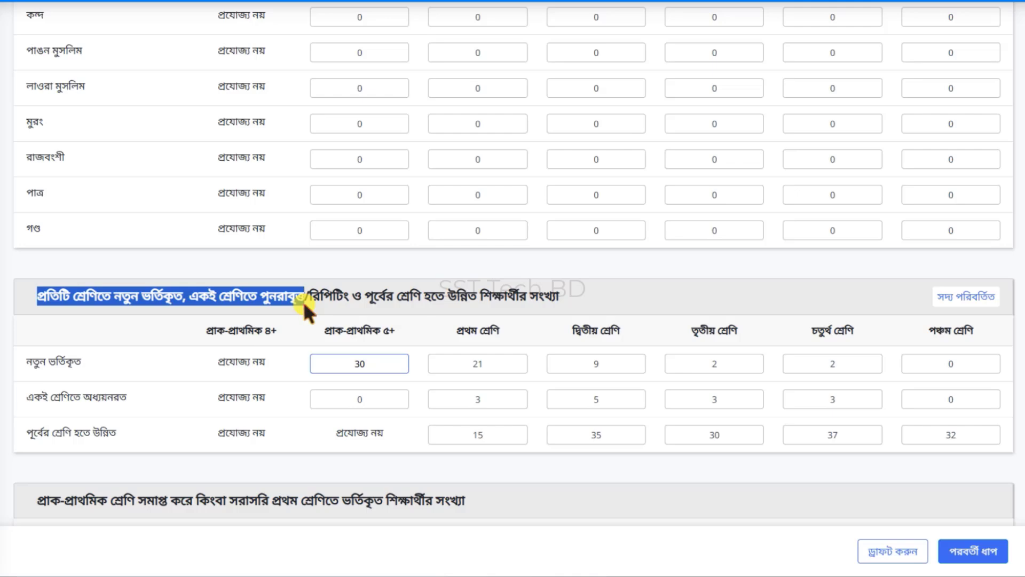
left_click_drag(390, 306, 455, 309)
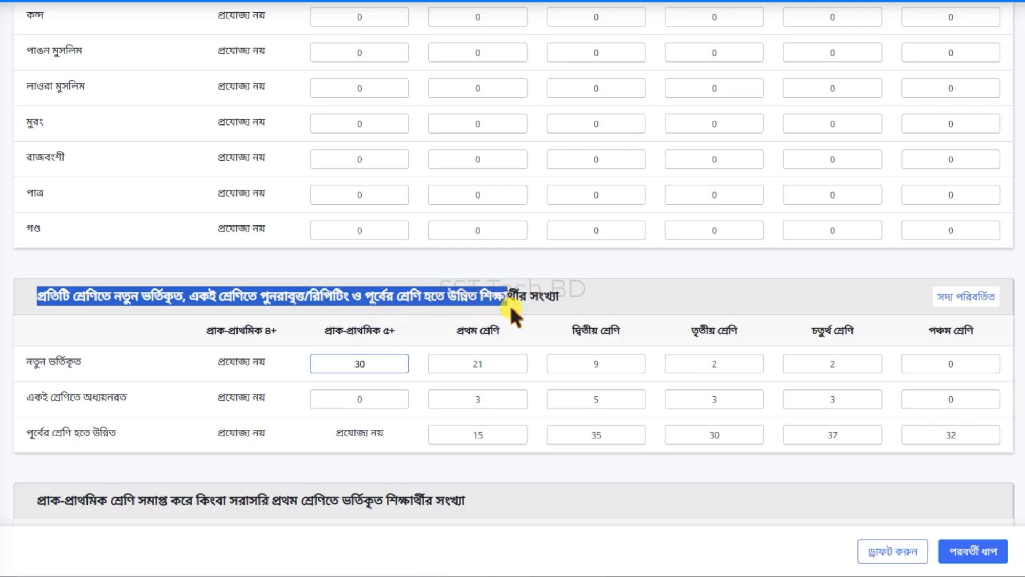
left_click(585, 289)
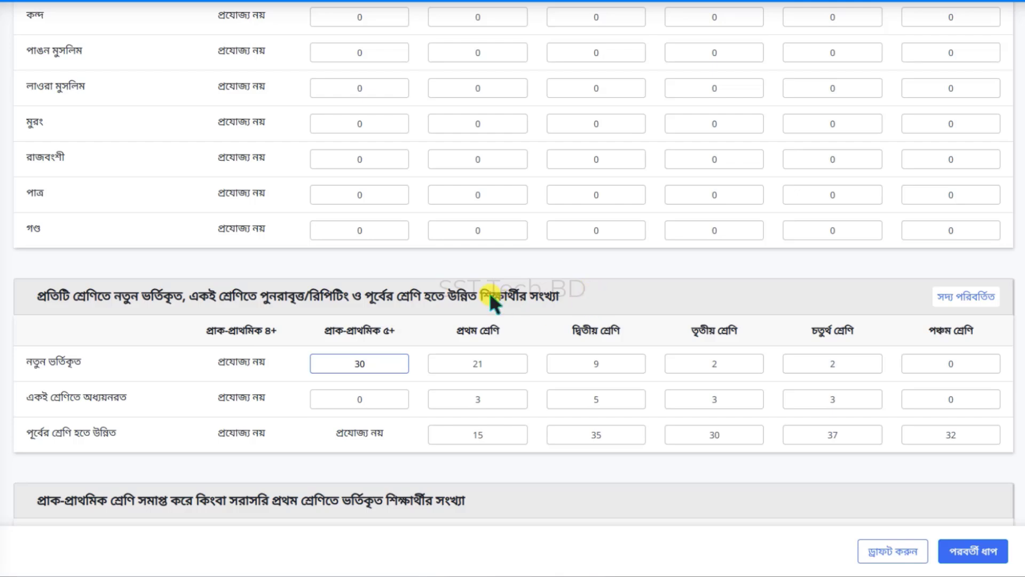
Set the newly admitted (নতুন ভর্তিকৃত) count for প্রাক-প্রাথমিক ৫+ to 26.
left_click(95, 360)
left_click_drag(374, 363, 332, 365)
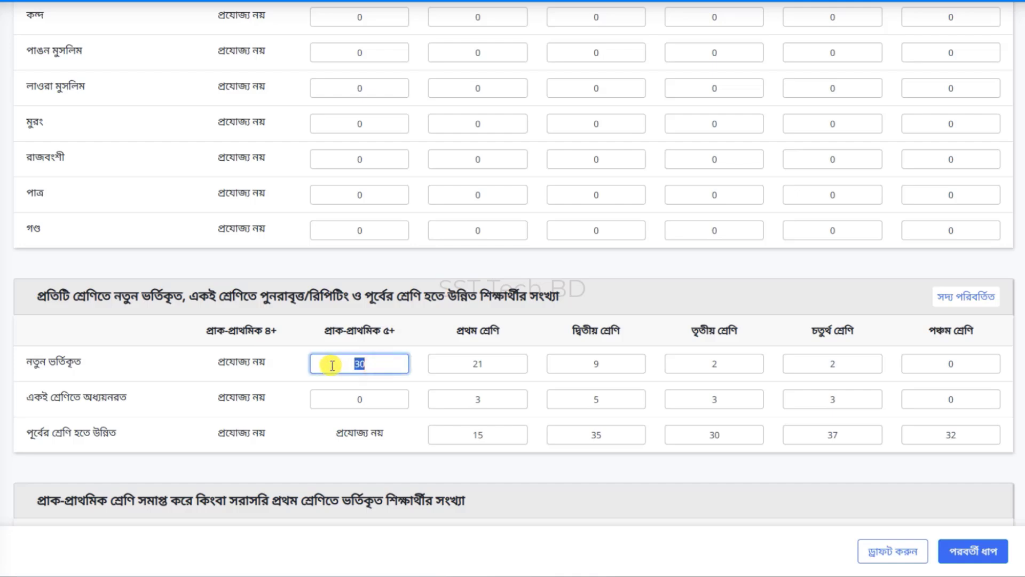
type("26")
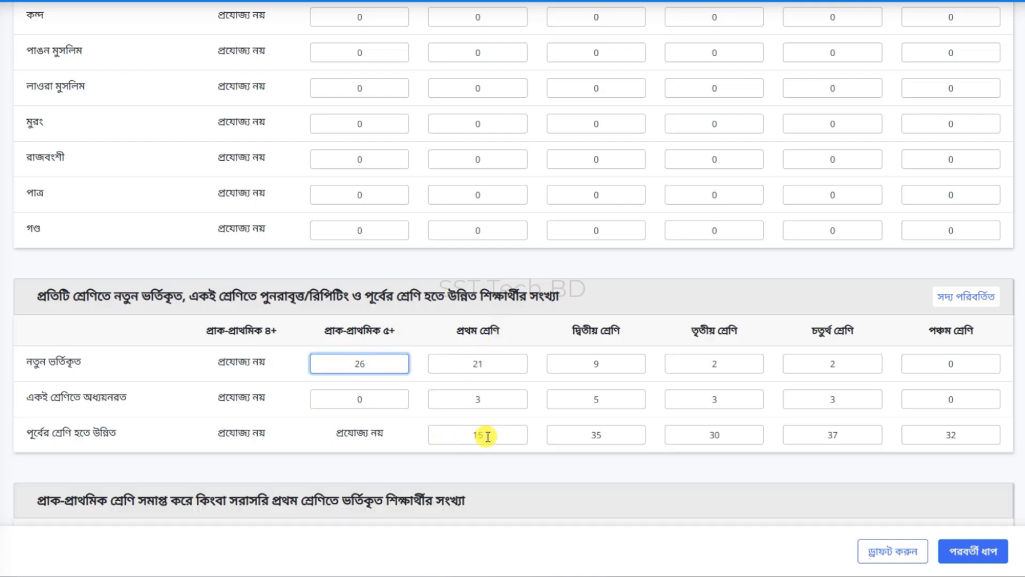
For প্রথম শ্রেণি, enter 22 students promoted from the previous class, 0 repeating the same class and 14 newly admitted.
left_click_drag(488, 436, 469, 437)
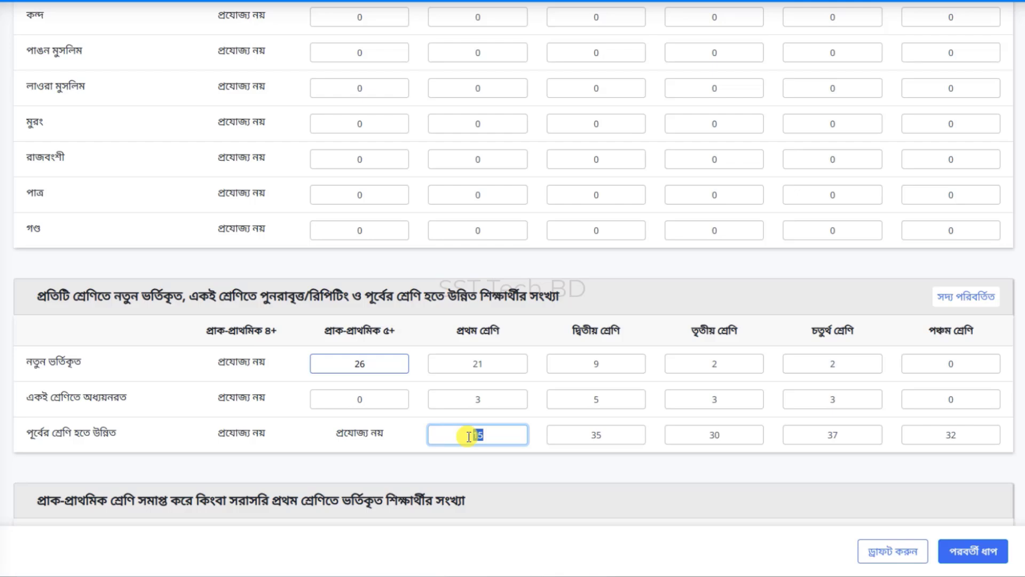
type("22")
double_click(466, 400)
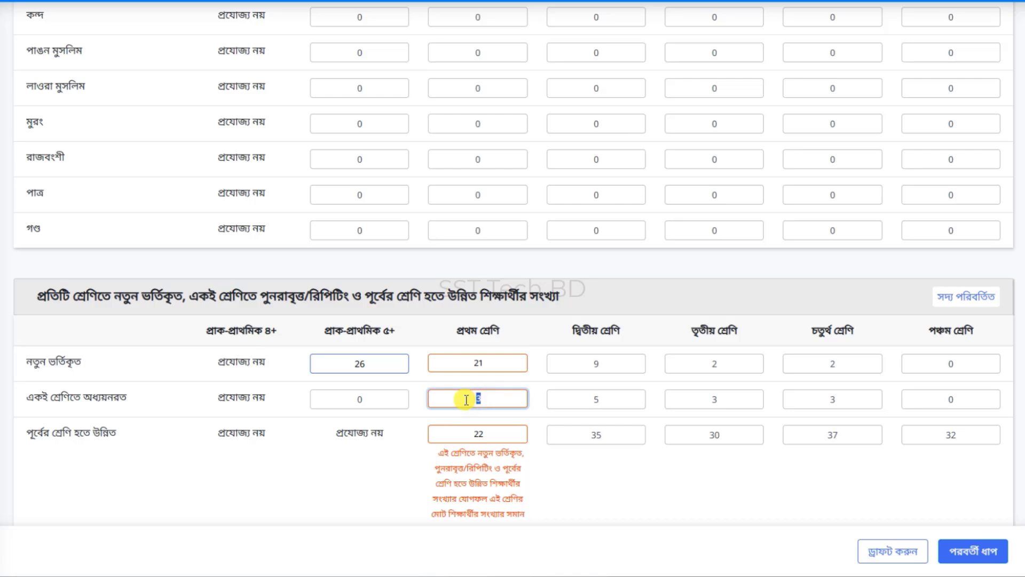
type("0")
double_click(470, 363)
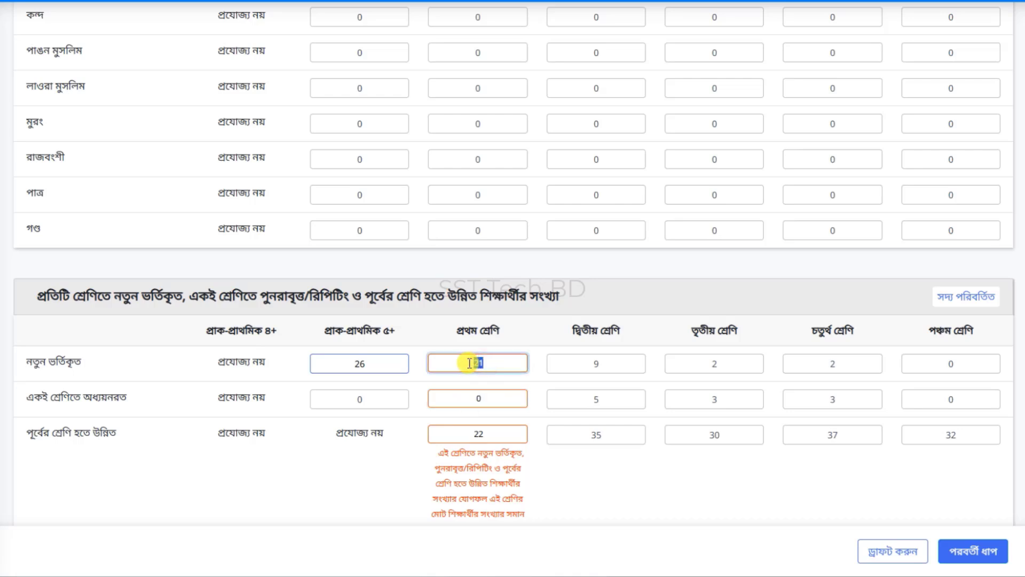
type("14")
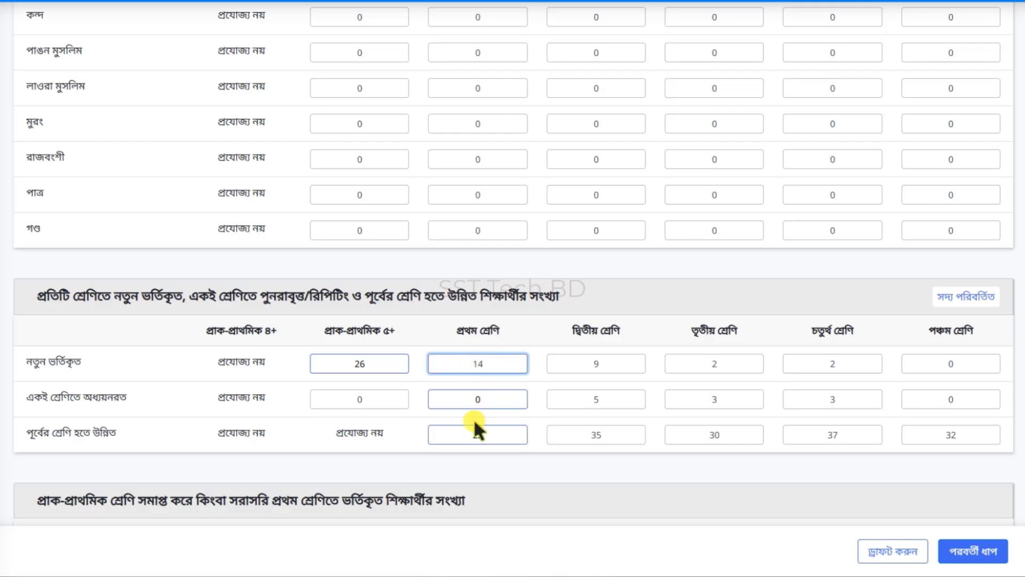
Check the class totals, and for দ্বিতীয় শ্রেণি enter 12 newly admitted, 3 repeating and 16 promoted students.
scroll(483, 432, "up", 15)
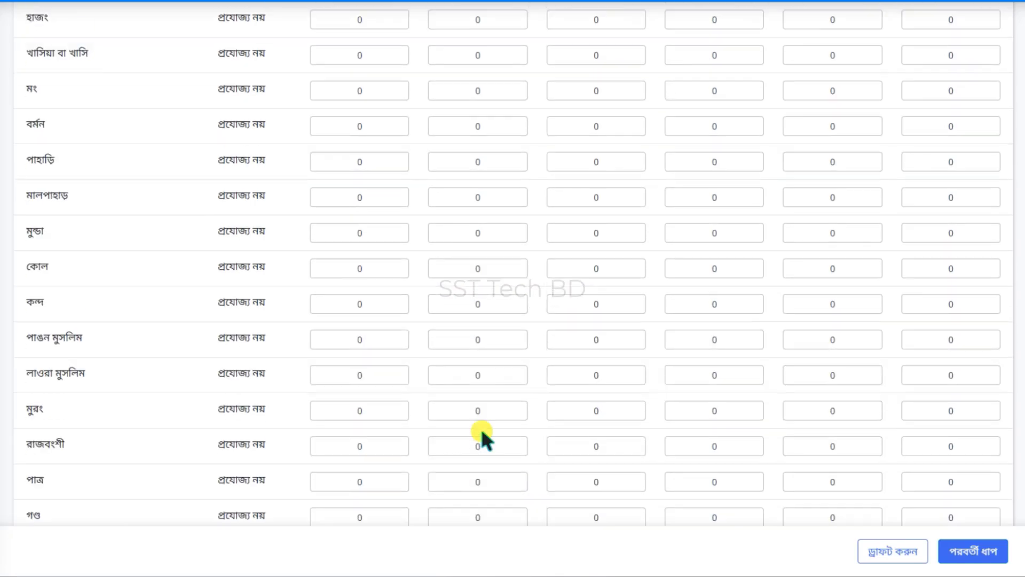
scroll(485, 432, "up", 15)
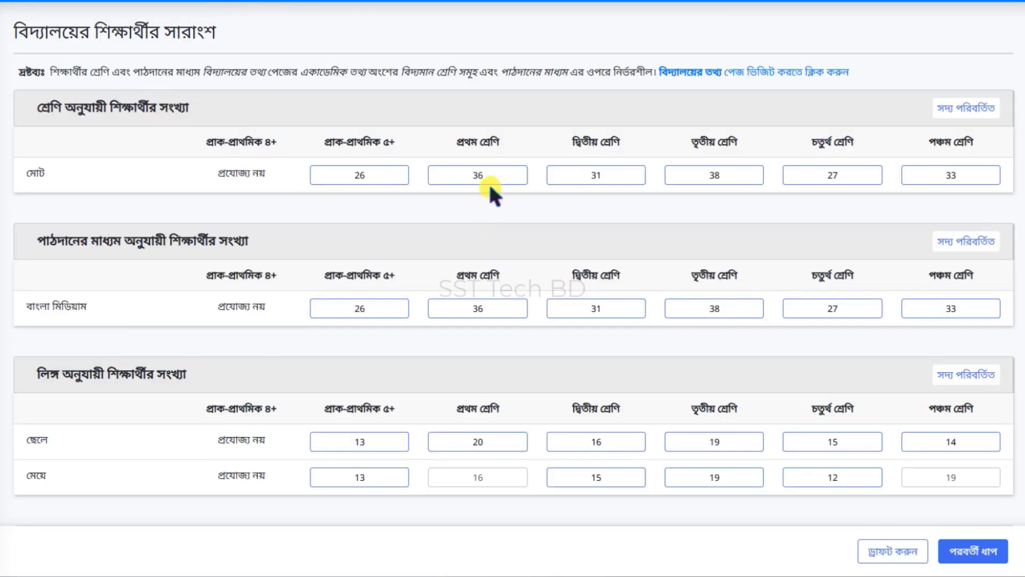
scroll(495, 408, "down", 20)
scroll(494, 417, "down", 8)
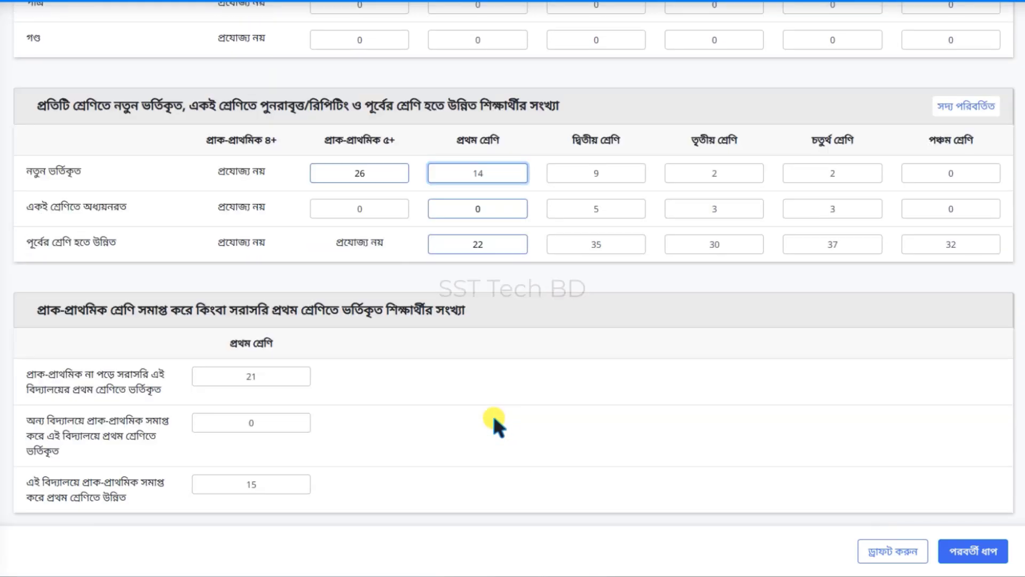
double_click(589, 174)
type("12")
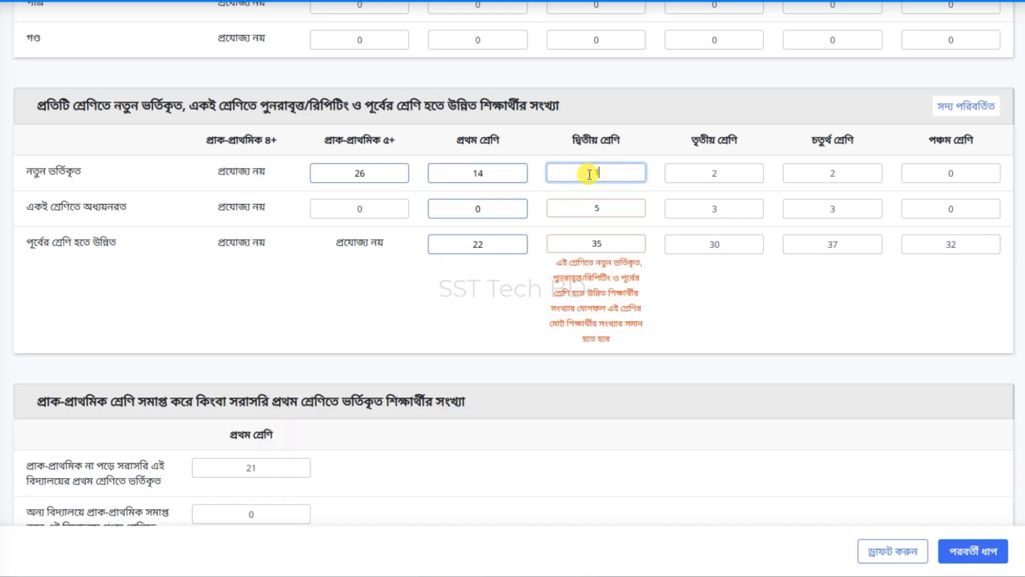
double_click(590, 208)
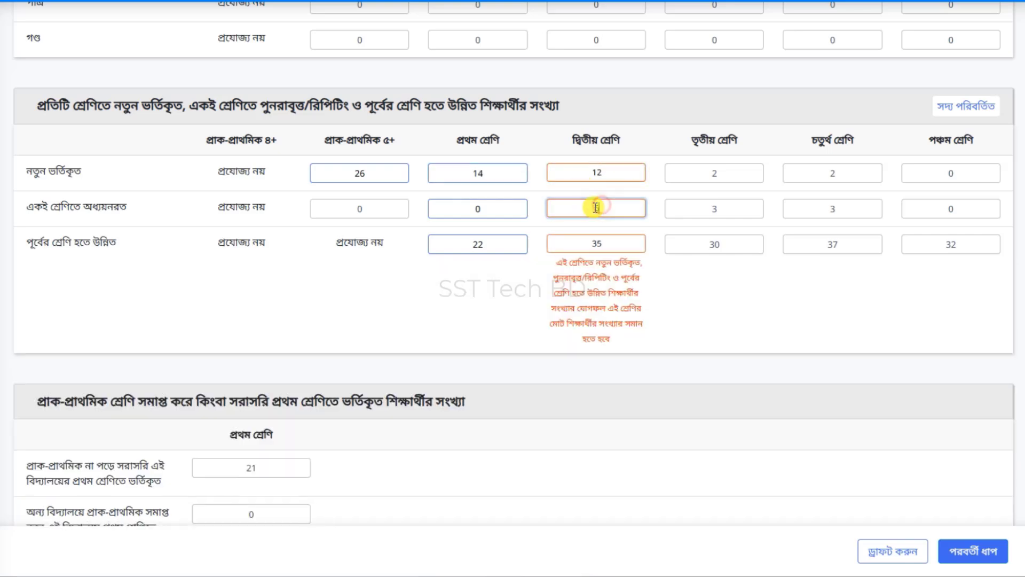
type("3")
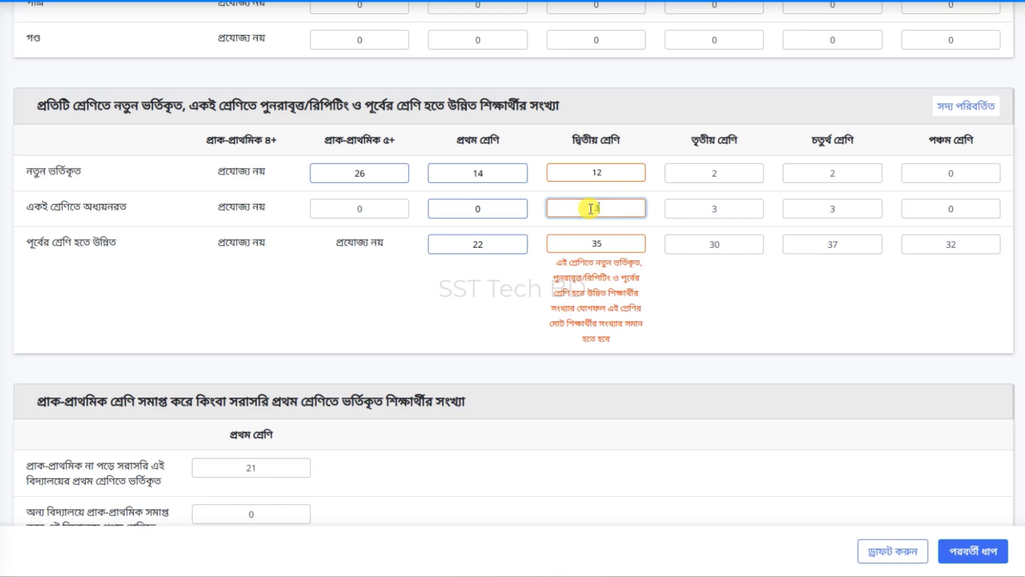
double_click(608, 241)
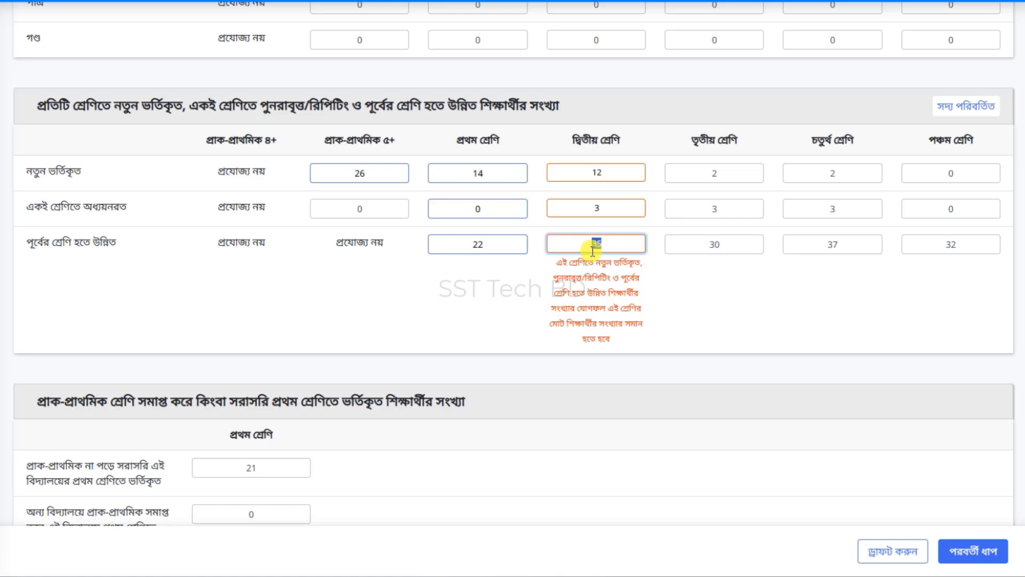
type("16")
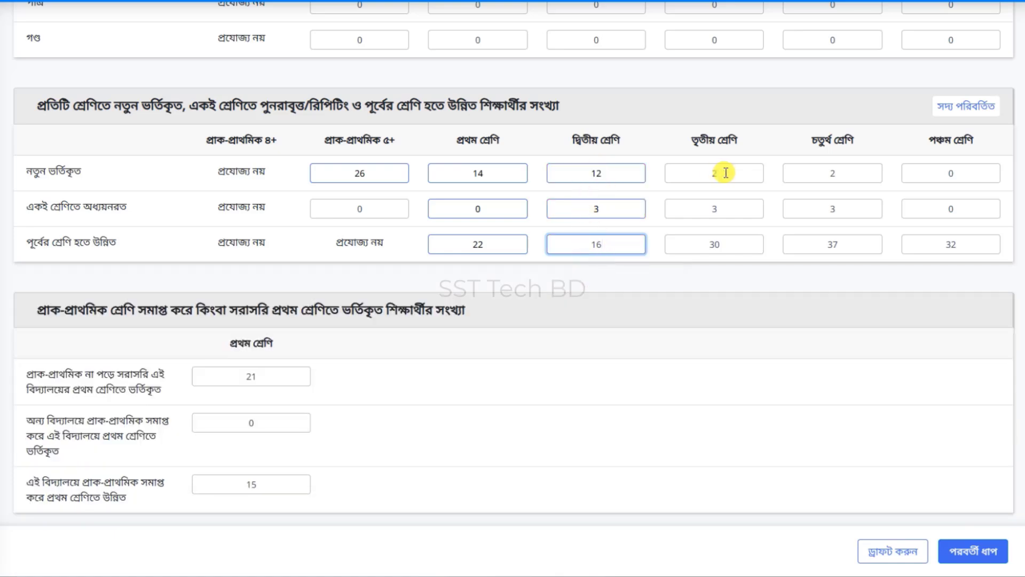
For তৃতীয় শ্রেণি, enter 8 newly admitted, 5 repeating and 25 promoted students.
left_click(701, 246)
left_click(714, 173)
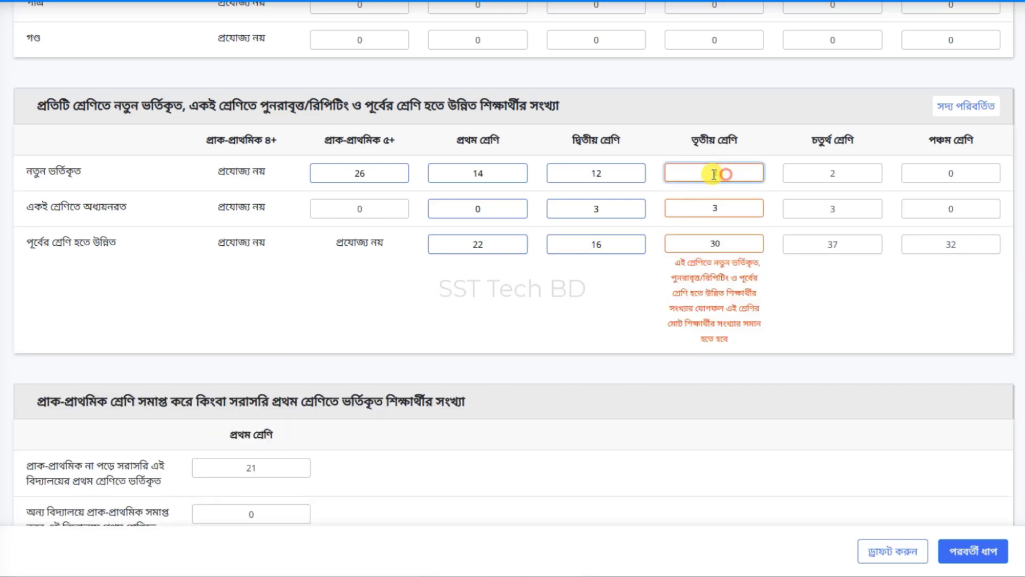
key("BackSpace")
type("8")
left_click(712, 208)
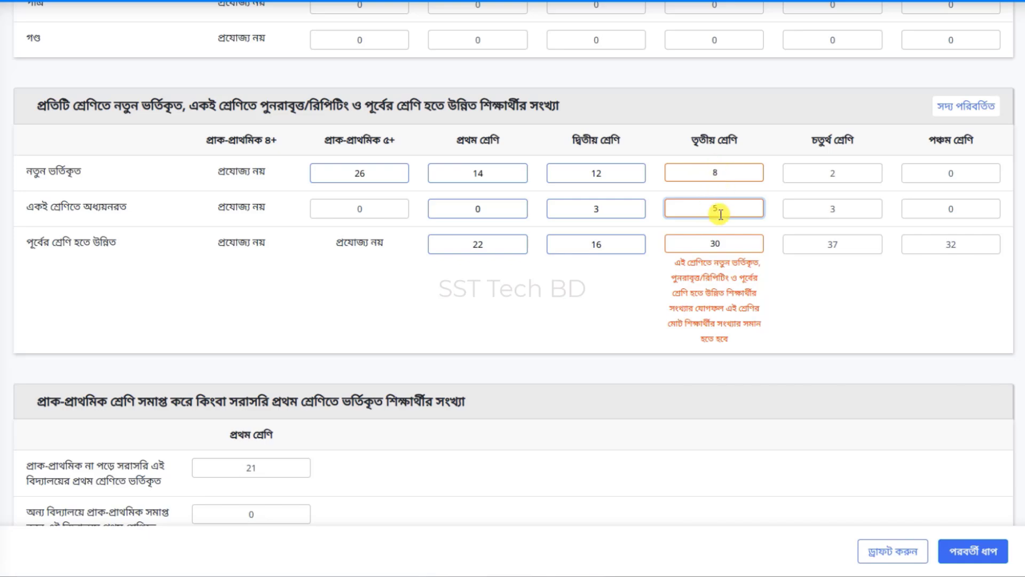
double_click(713, 243)
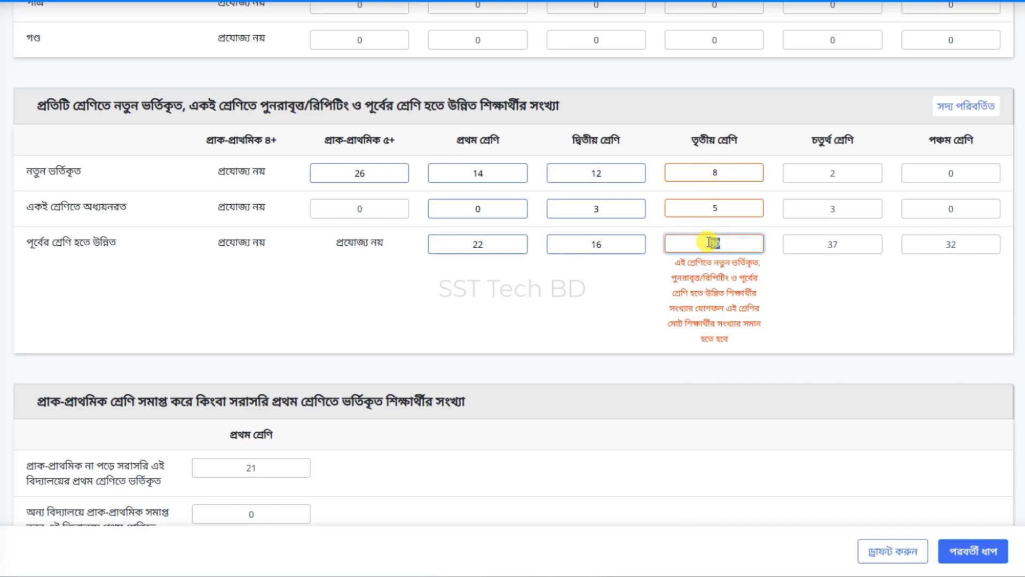
type("25")
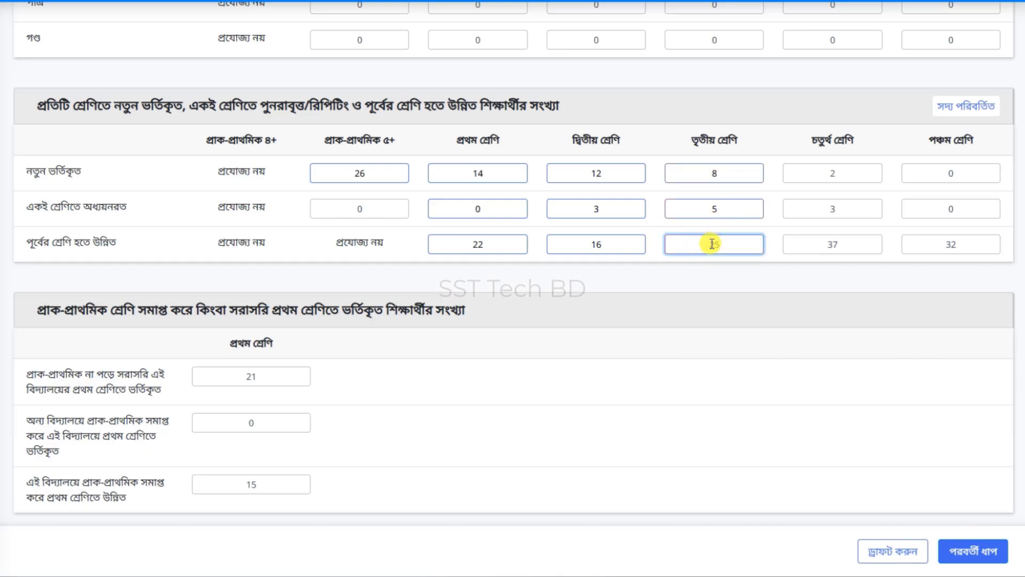
For চতুর্থ শ্রেণি, set the newly admitted count to 4 and the count promoted from the previous class to 20.
left_click(833, 174)
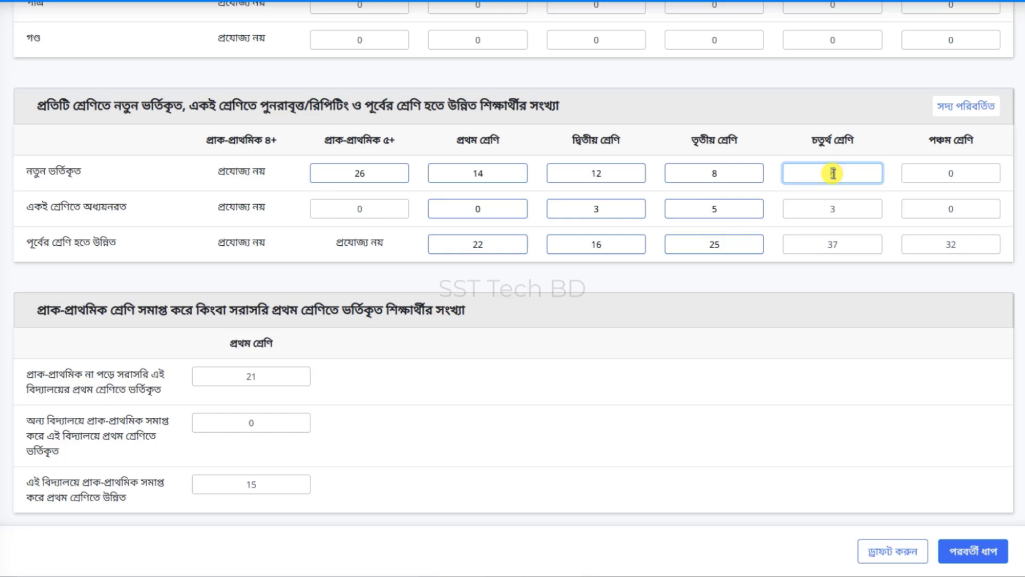
double_click(834, 174)
type("4")
double_click(824, 209)
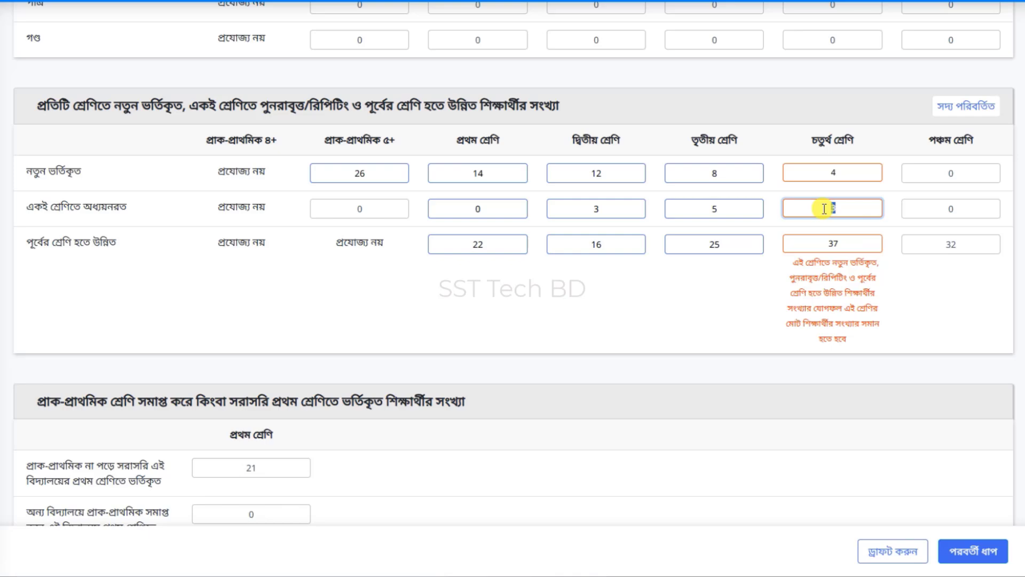
double_click(831, 243)
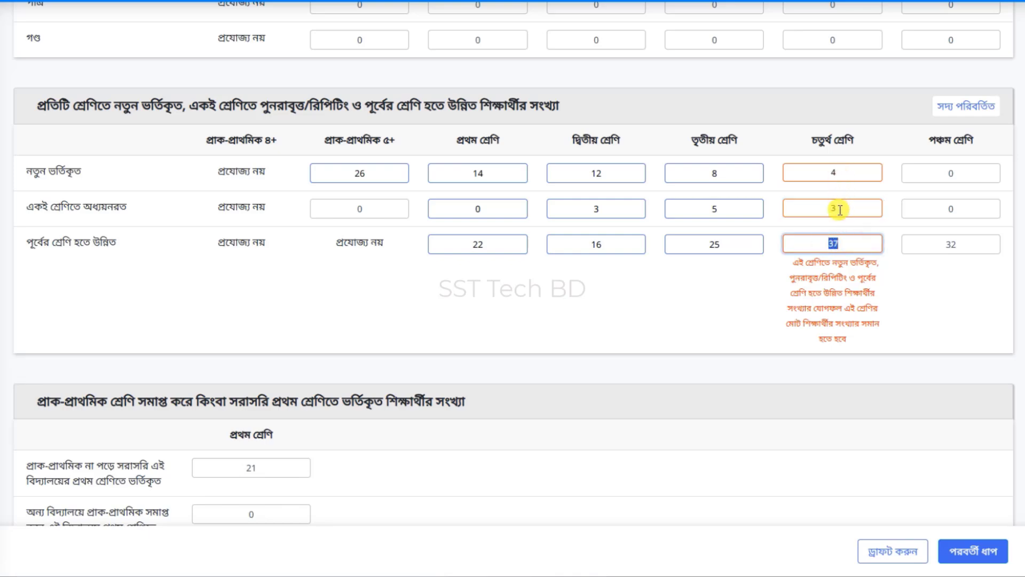
key("BackSpace")
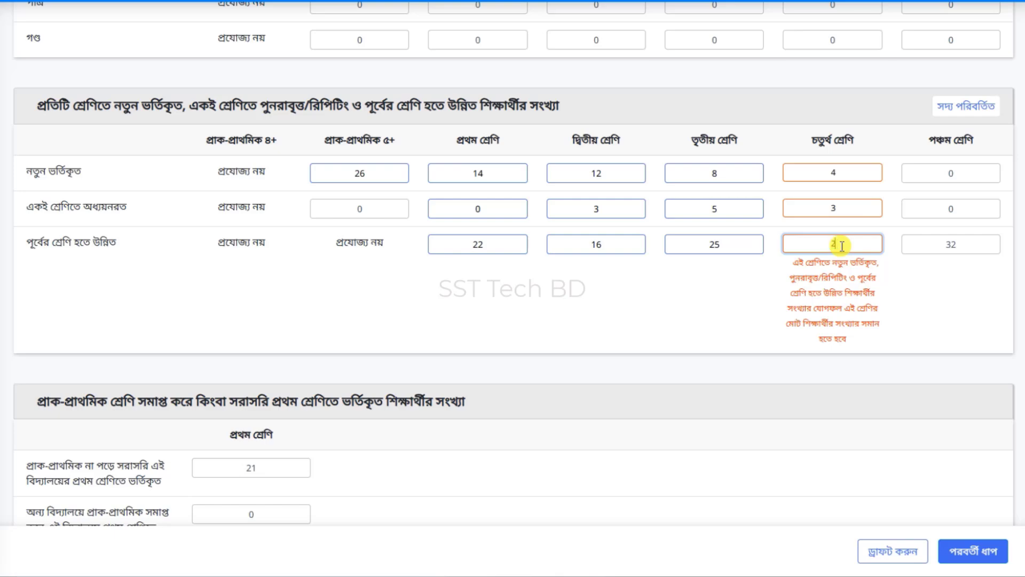
type("20")
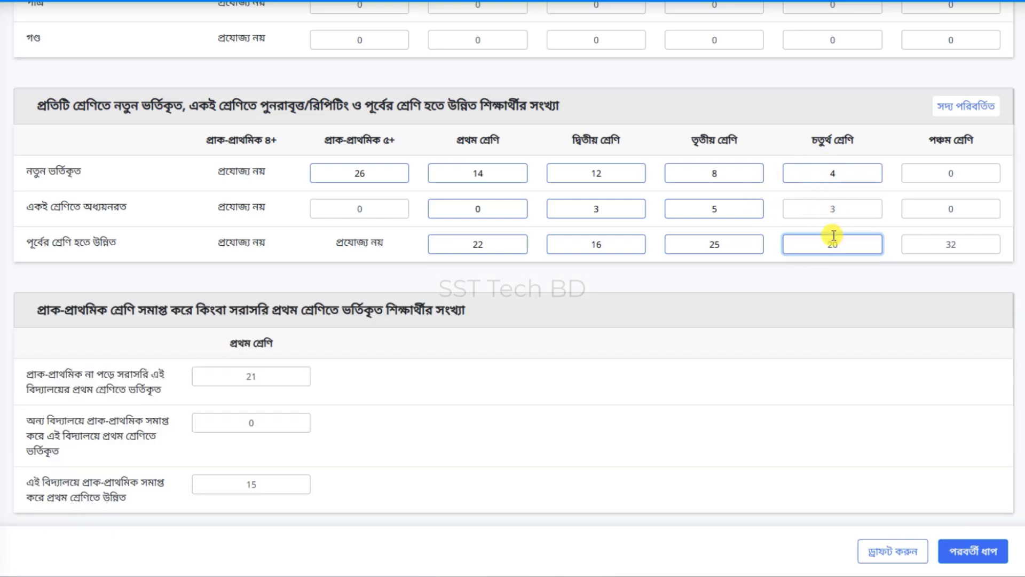
For পঞ্চম শ্রেণি, set the newly admitted count to 2 and the count promoted from the previous class to 31.
left_click(953, 175)
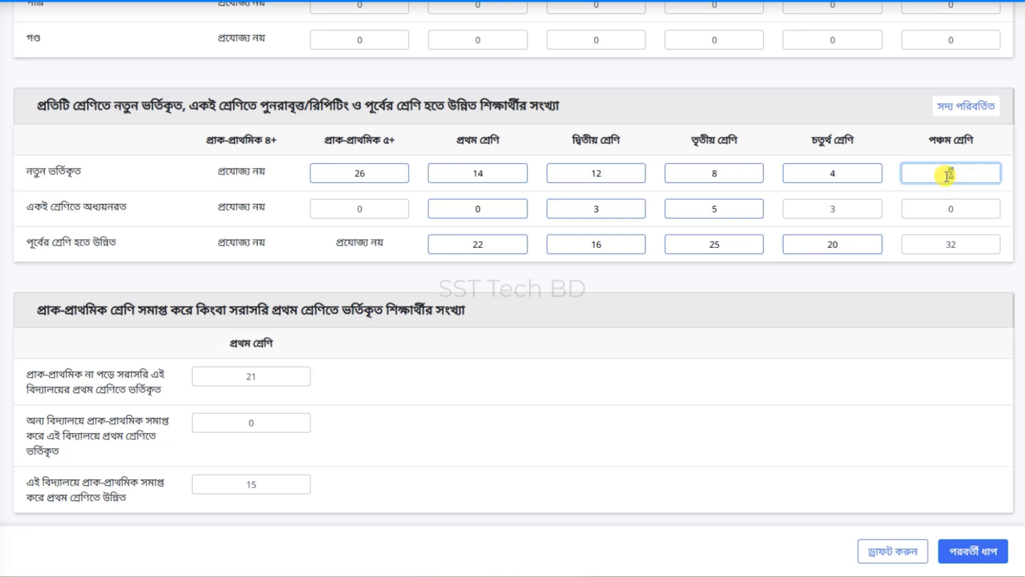
type("2")
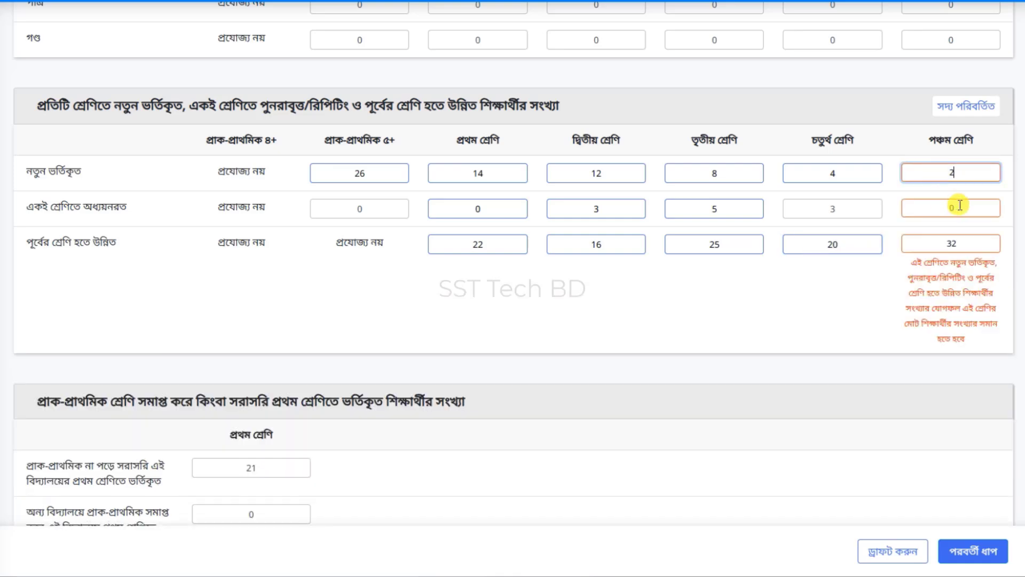
left_click(951, 207)
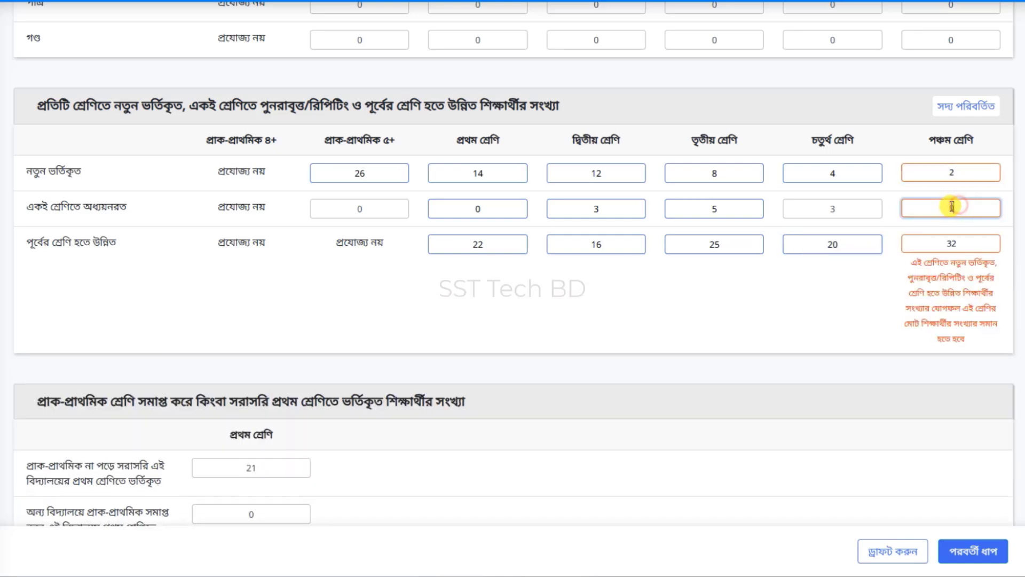
left_click(966, 245)
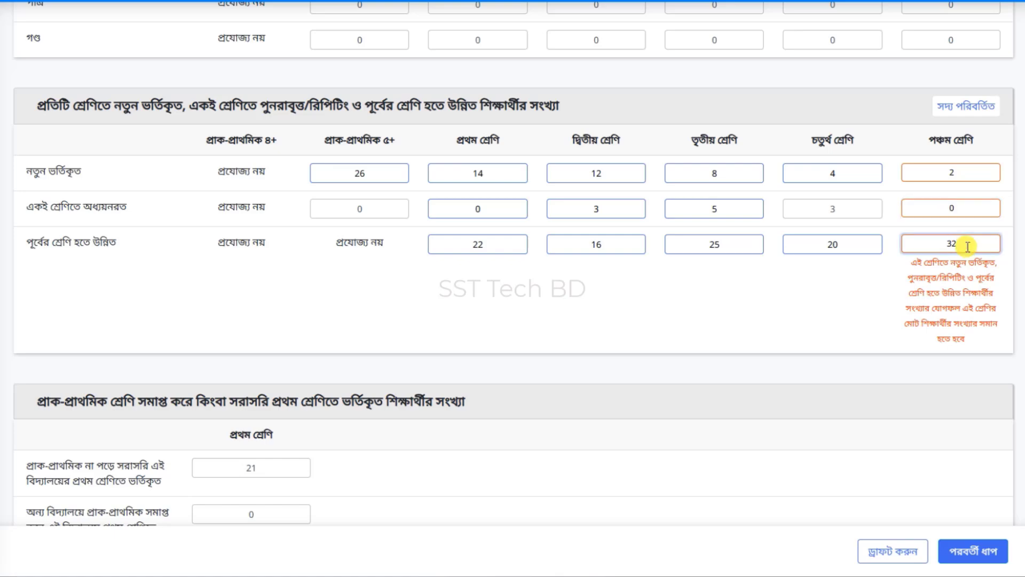
left_click_drag(968, 246, 946, 246)
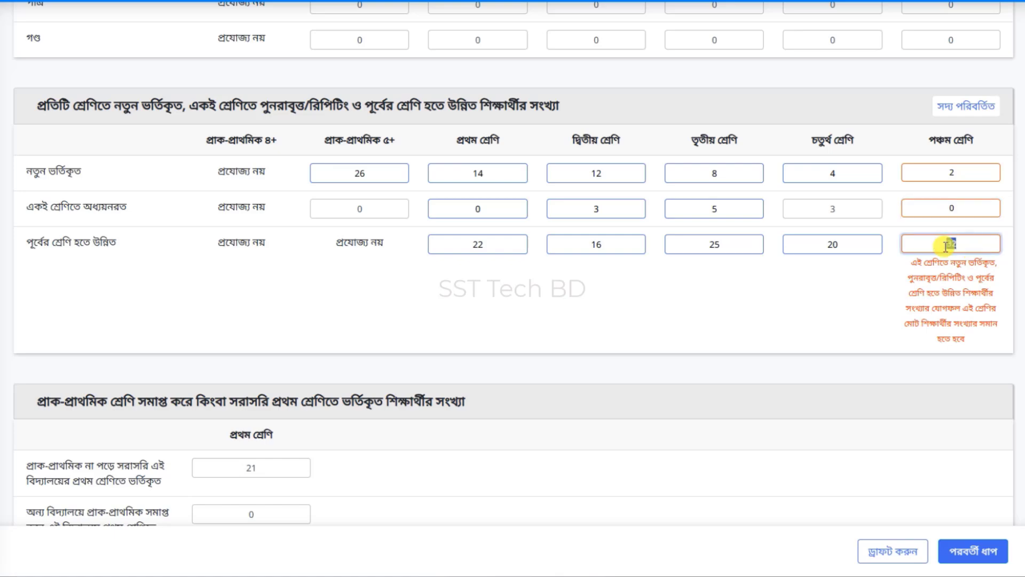
type("31")
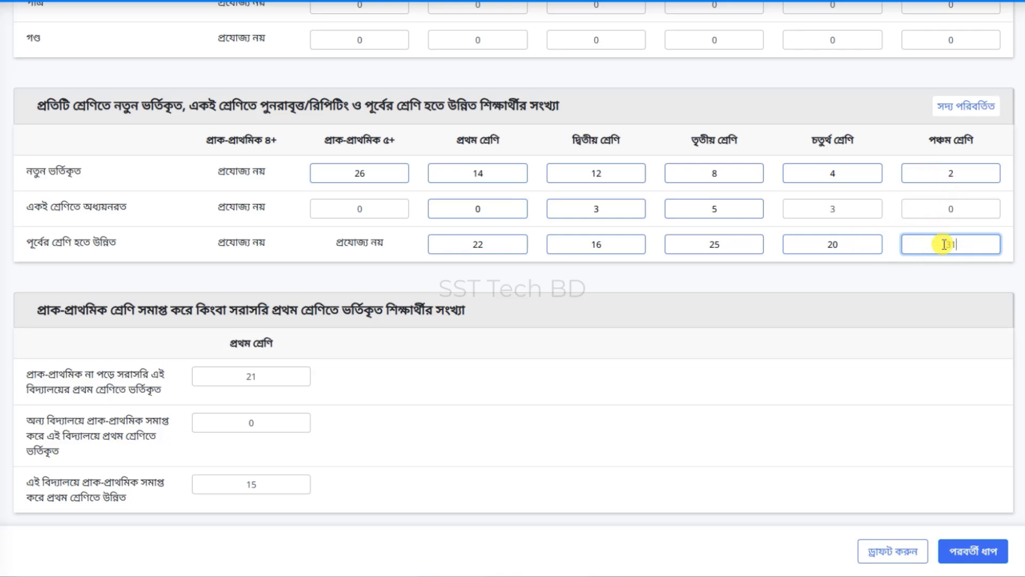
In the pre-primary completion section, set the students promoted to প্রথম শ্রেণি after finishing pre-primary at this school to 22.
scroll(973, 307, "up", 1)
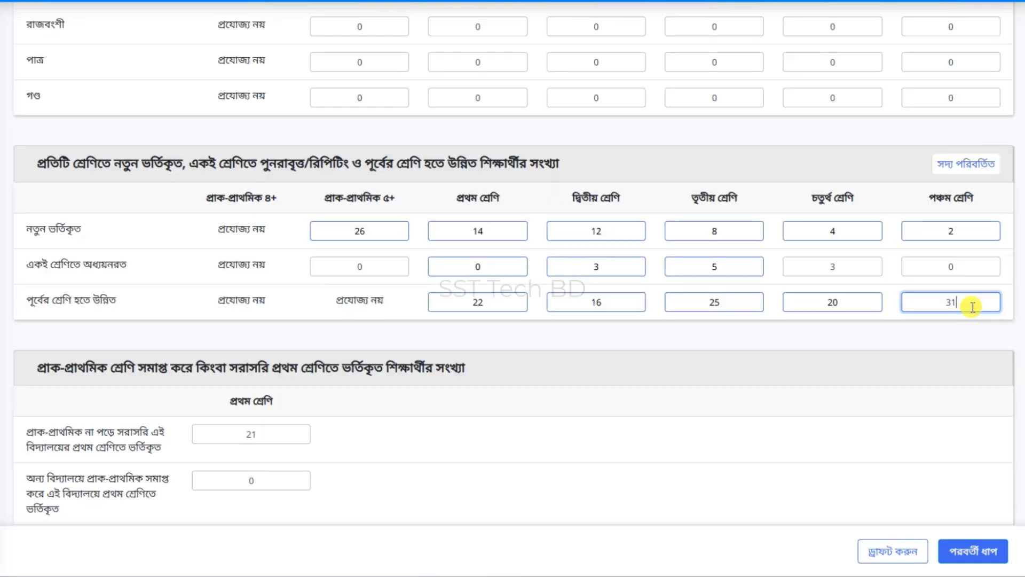
scroll(971, 304, "down", 1)
left_click_drag(28, 302, 101, 313)
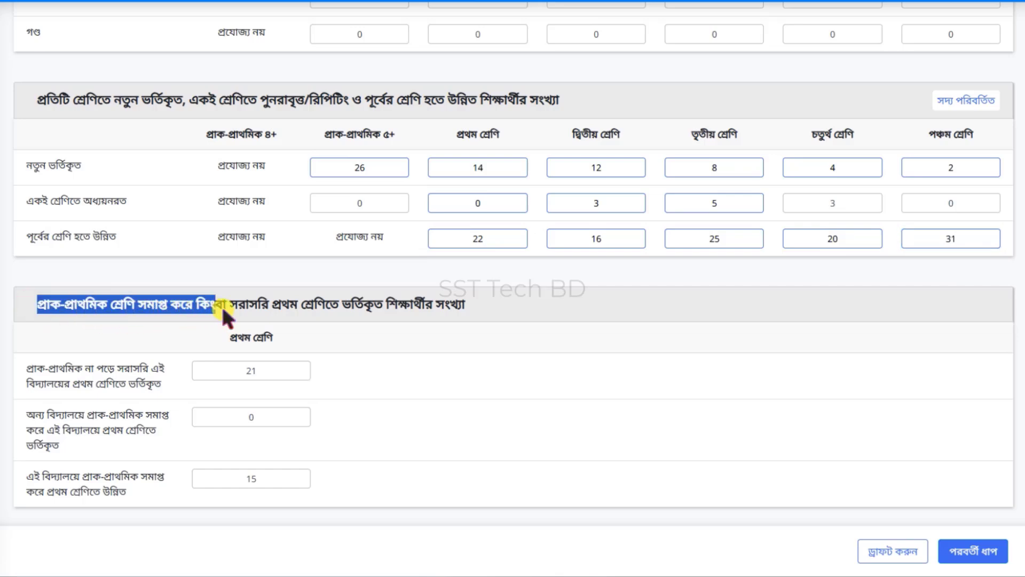
left_click_drag(339, 309, 351, 311)
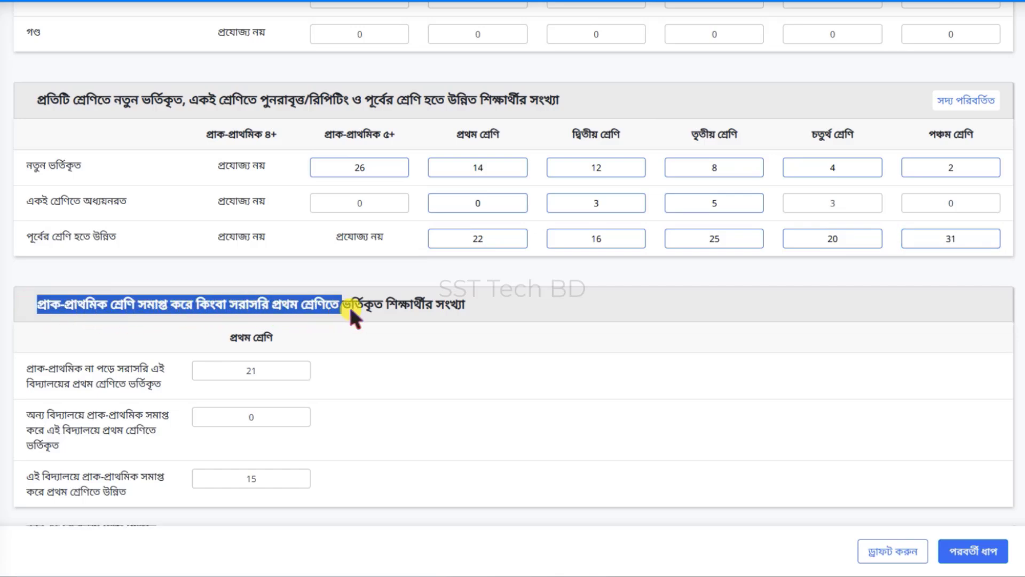
left_click_drag(437, 306, 462, 305)
left_click(462, 305)
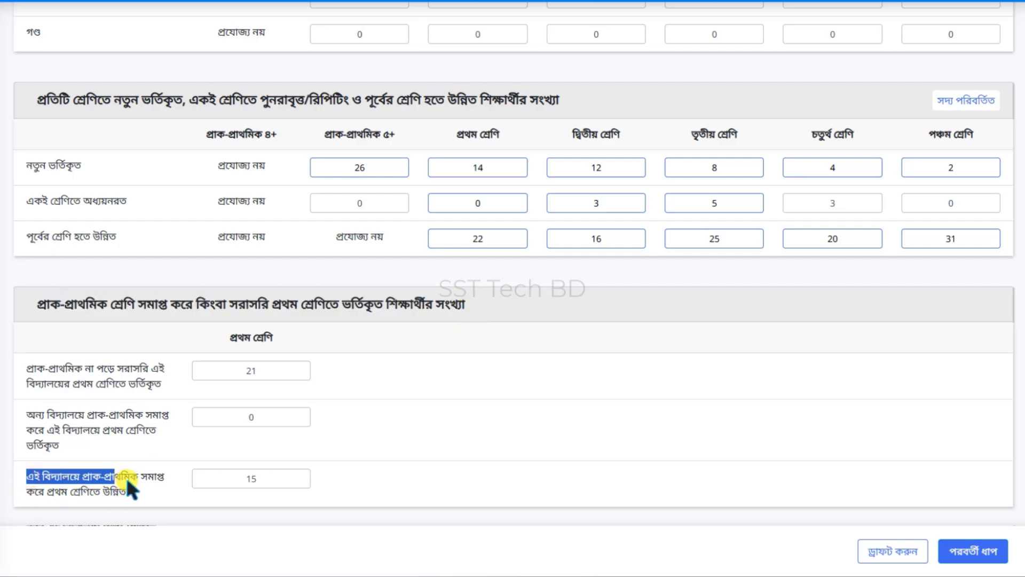
left_click_drag(27, 491, 133, 495)
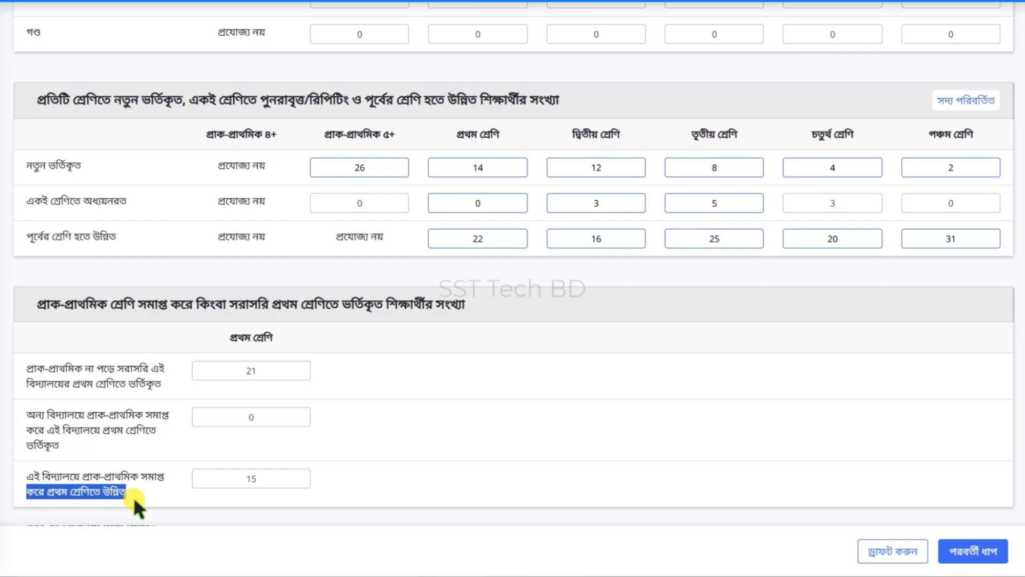
left_click(139, 491)
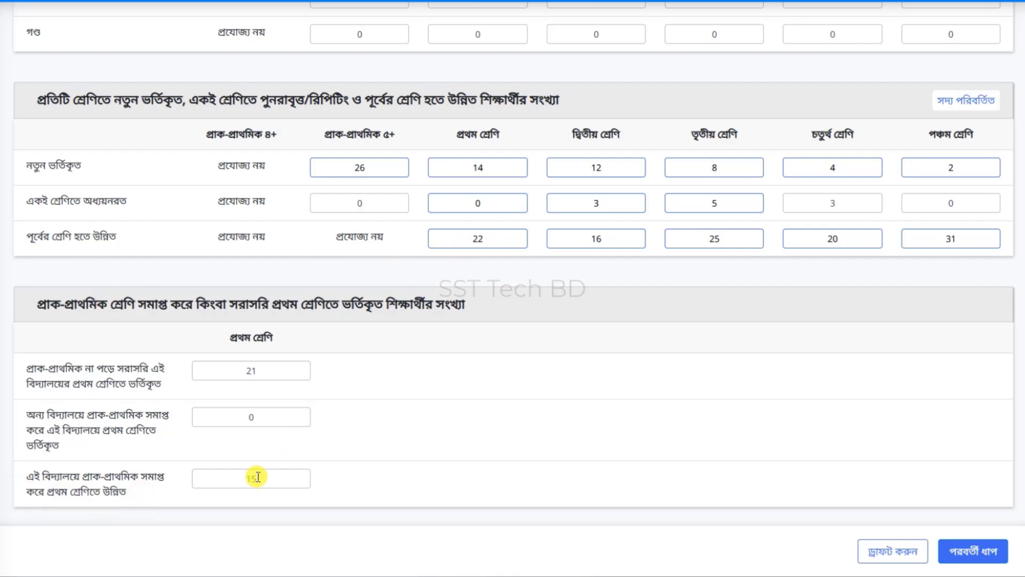
double_click(229, 476)
type("22")
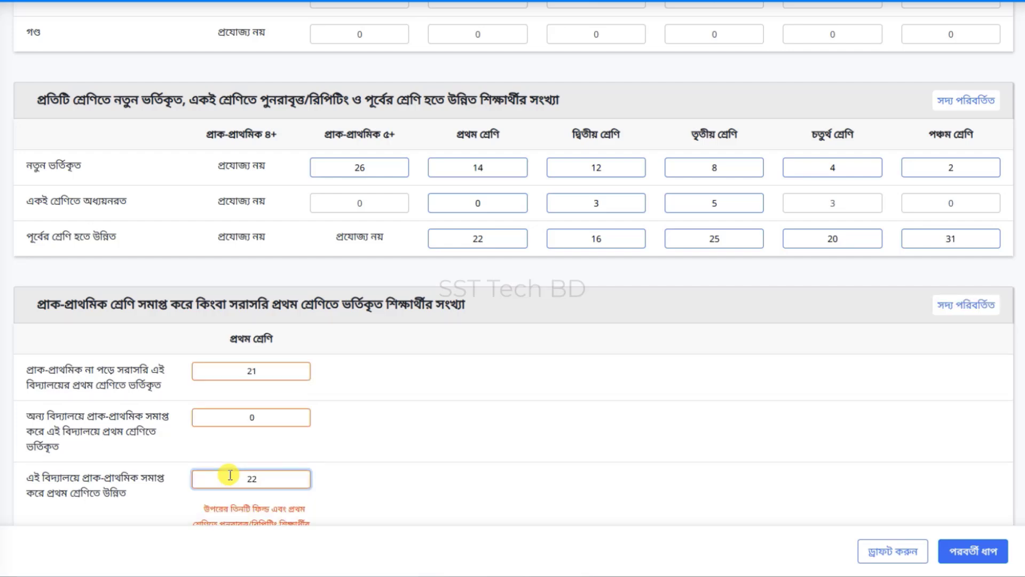
Enter 10 students admitted directly to প্রথম শ্রেণি without pre-primary and 4 who completed pre-primary at another school.
left_click_drag(28, 167, 101, 173)
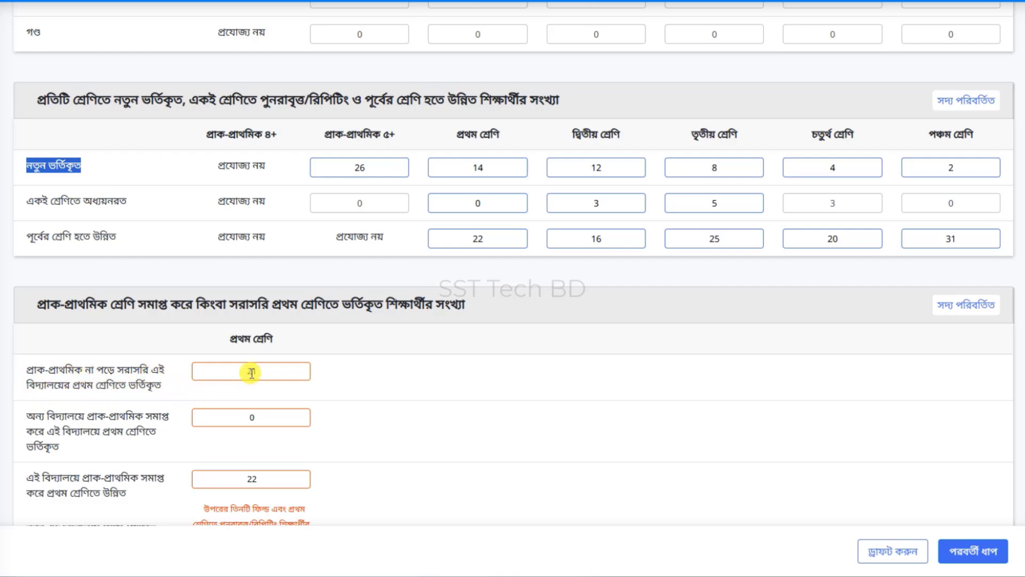
double_click(271, 372)
type("10")
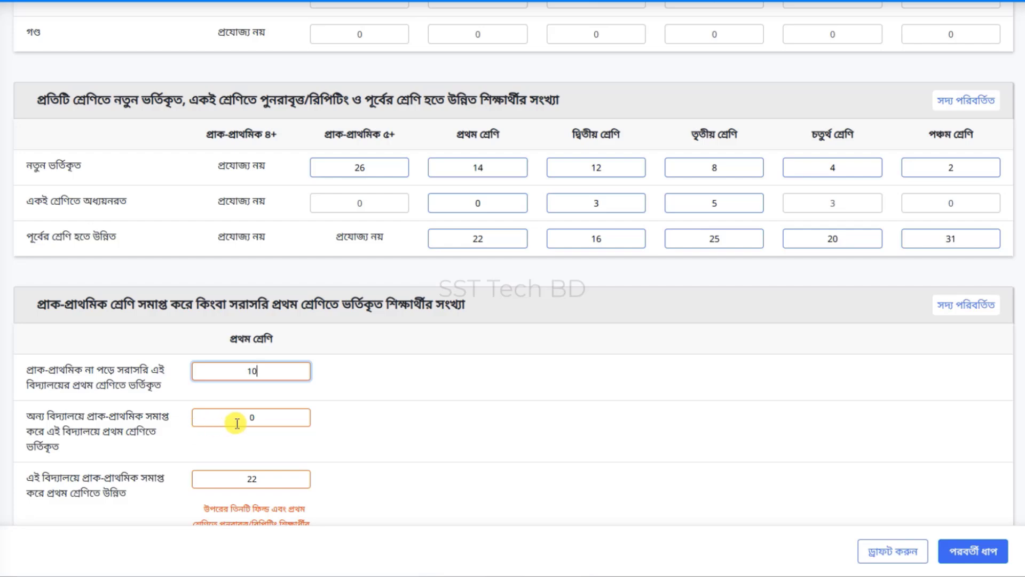
double_click(269, 421)
type("4")
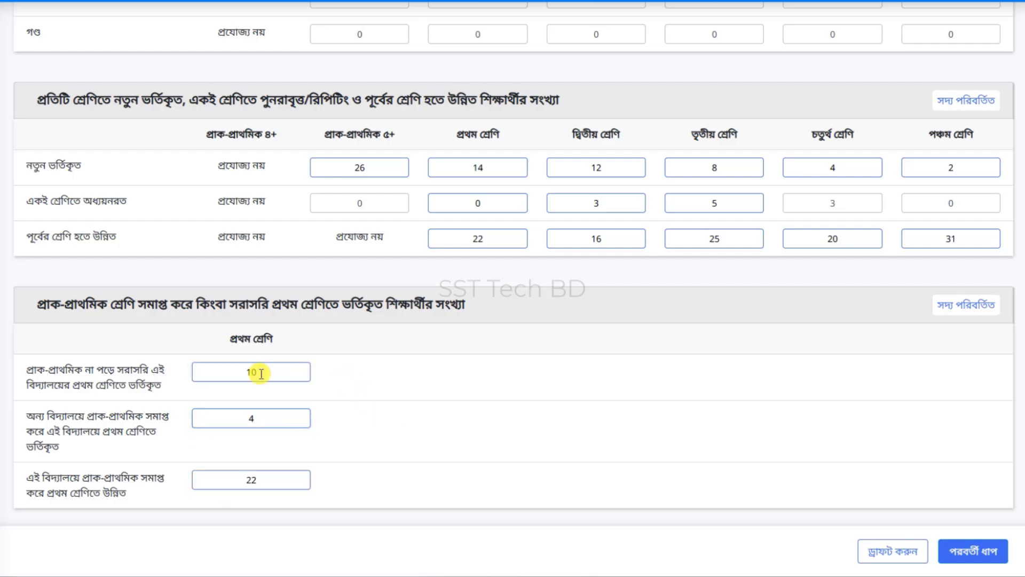
left_click(258, 484)
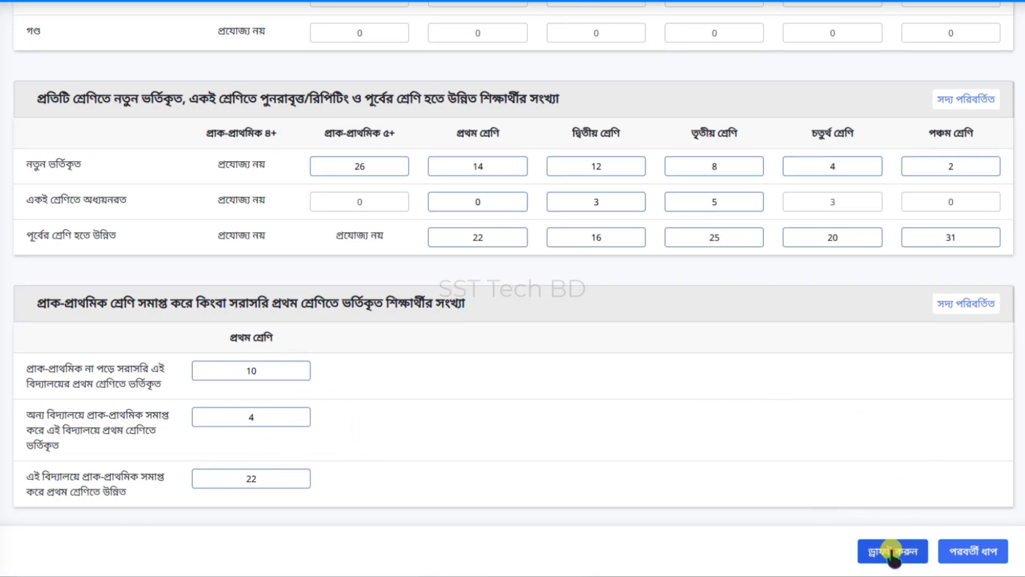
Proceed to the review page of the student summary and save a printout of it as a PDF.
left_click(961, 547)
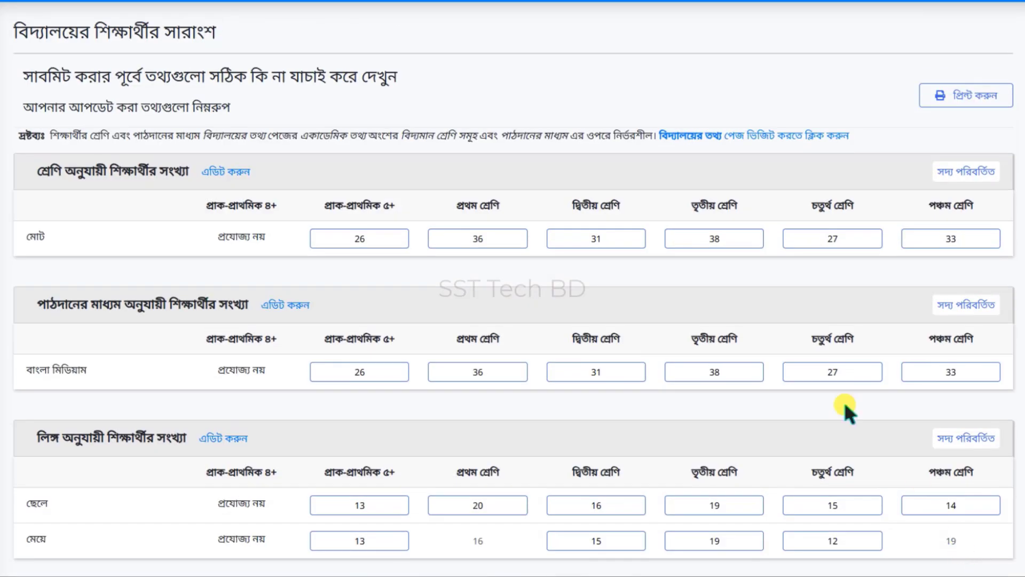
left_click(964, 100)
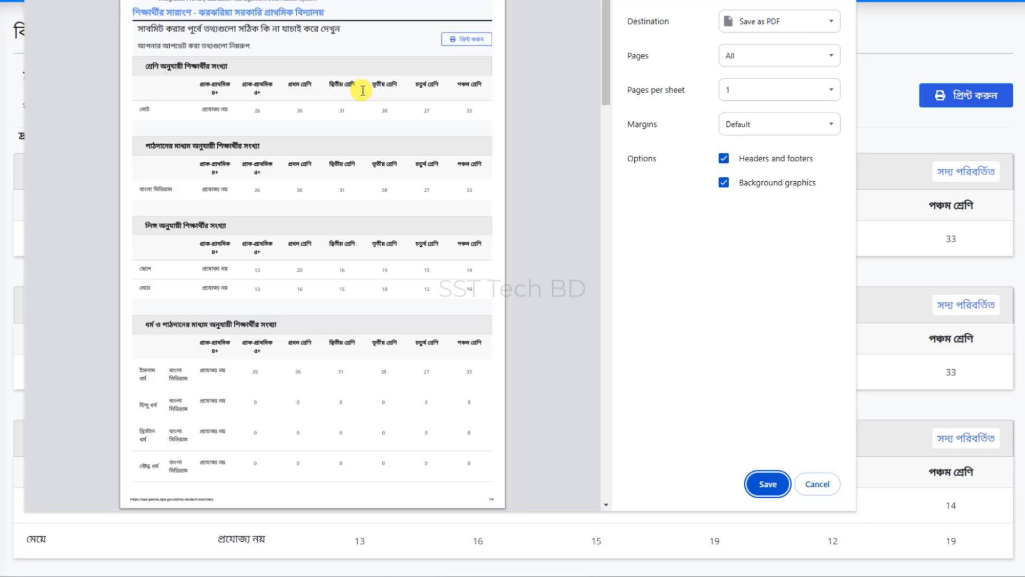
left_click(766, 485)
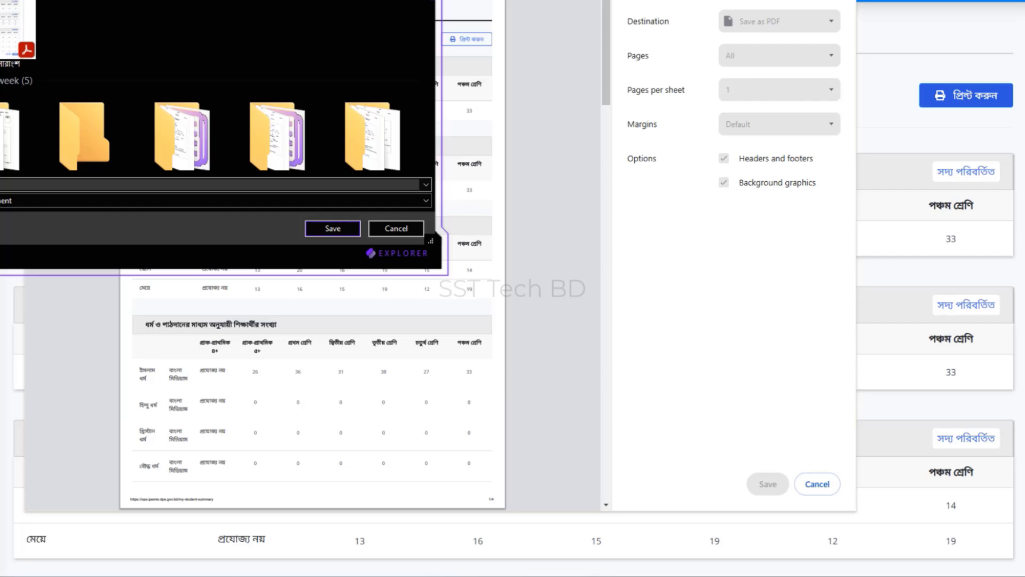
left_click(327, 229)
Review the updated counts down to the end of the page, submit the student summary and confirm the submission.
scroll(603, 251, "down", 10)
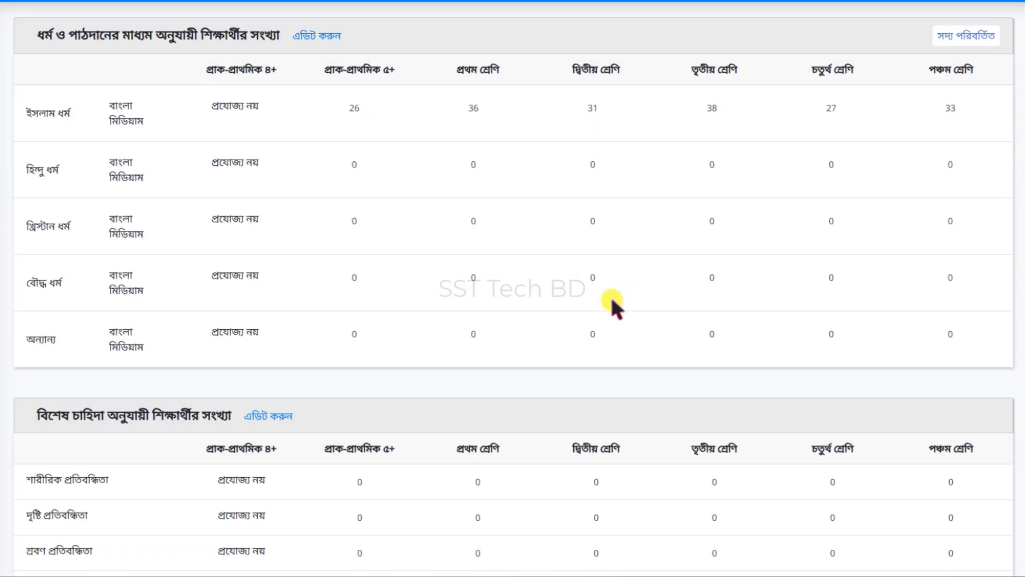
scroll(610, 295, "down", 15)
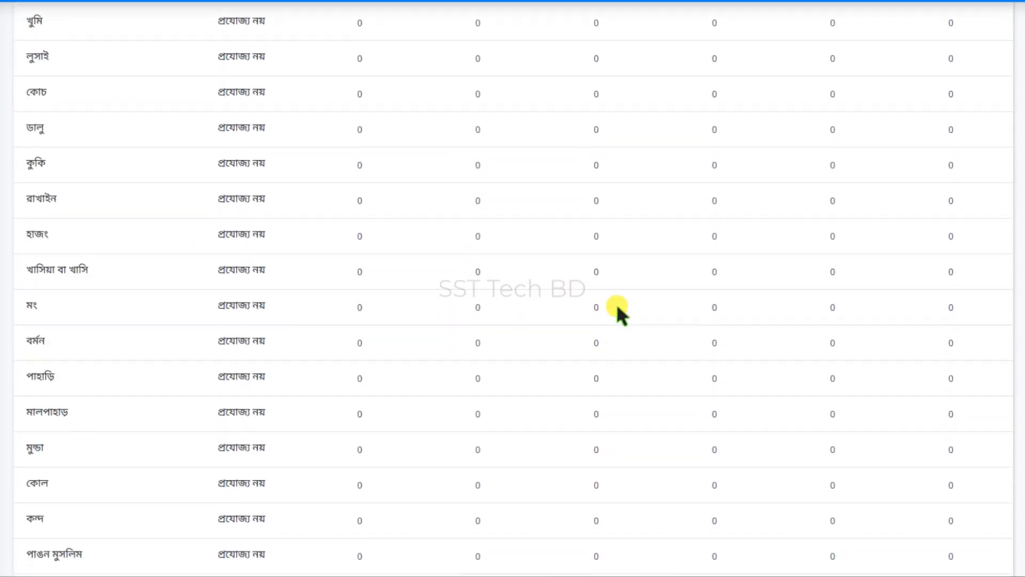
scroll(619, 313, "down", 10)
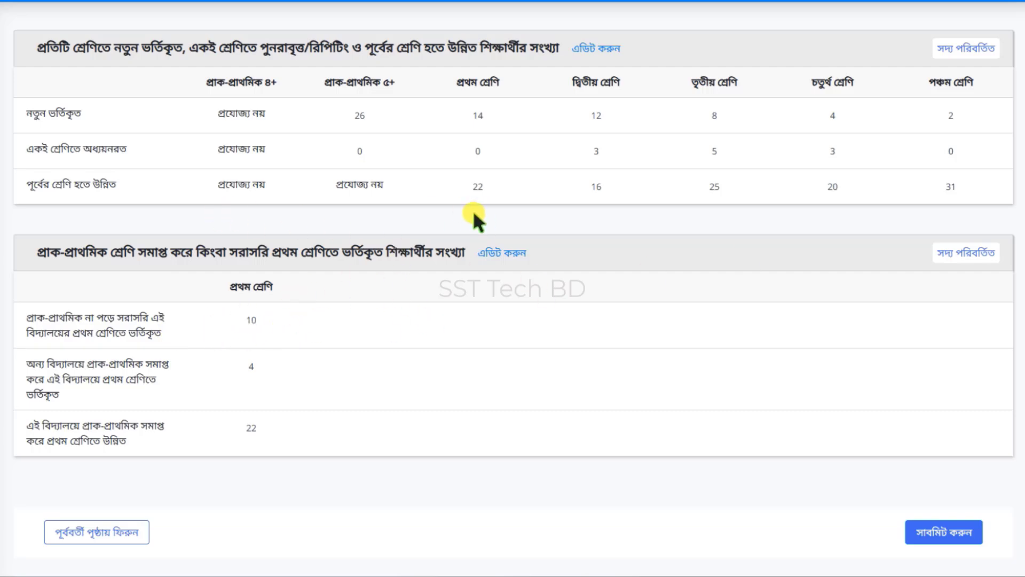
left_click(942, 535)
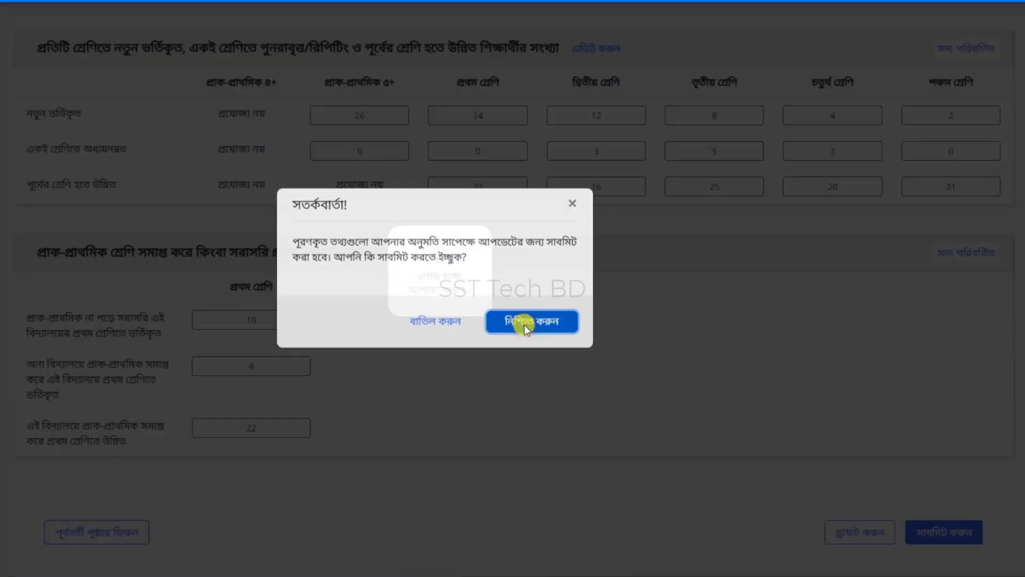
left_click(524, 325)
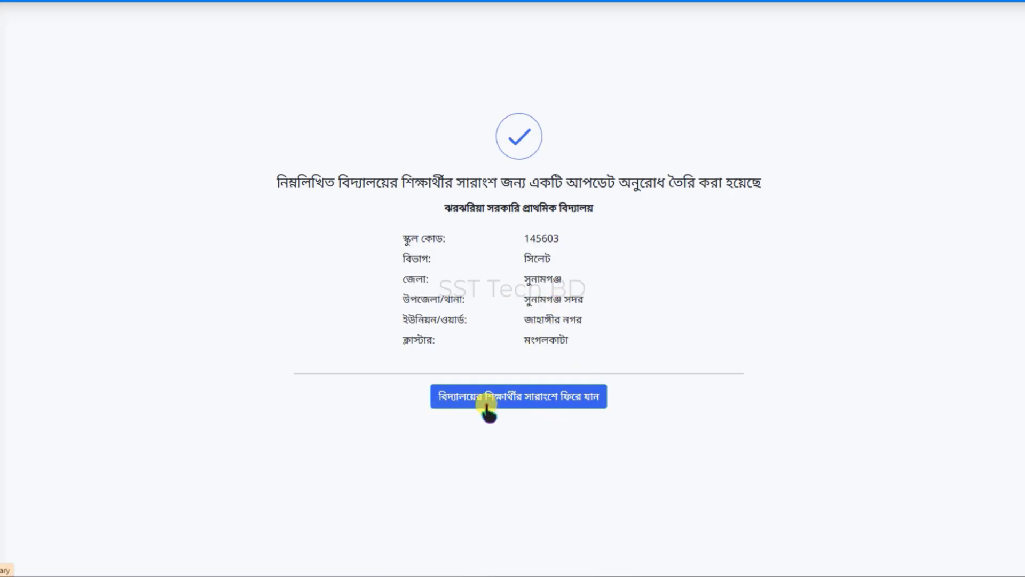
Return to the student summary, and check the submitted update request under আমার আবেদন সমূহ.
left_click(520, 400)
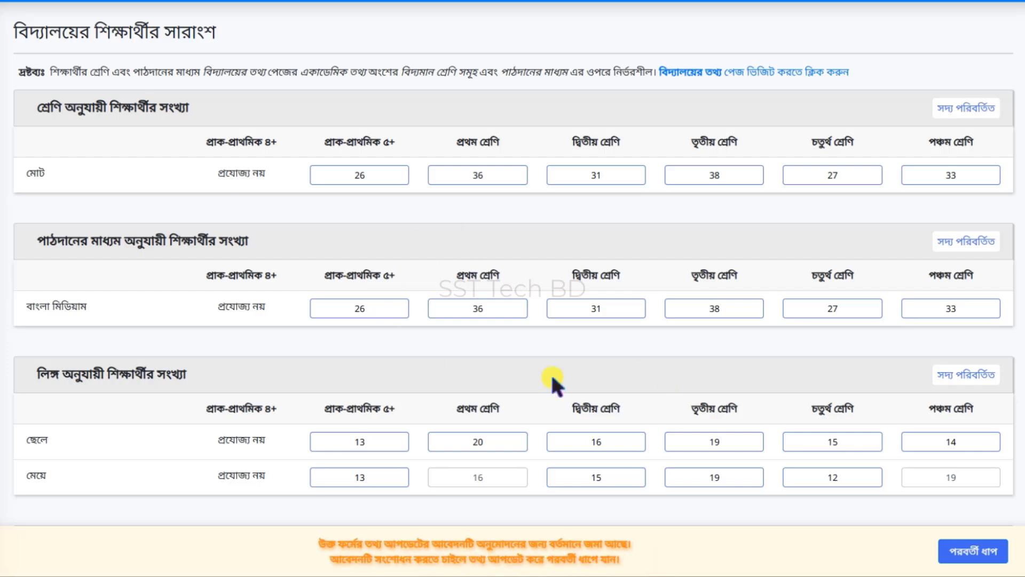
scroll(553, 383, "down", 4)
scroll(506, 203, "up", 4)
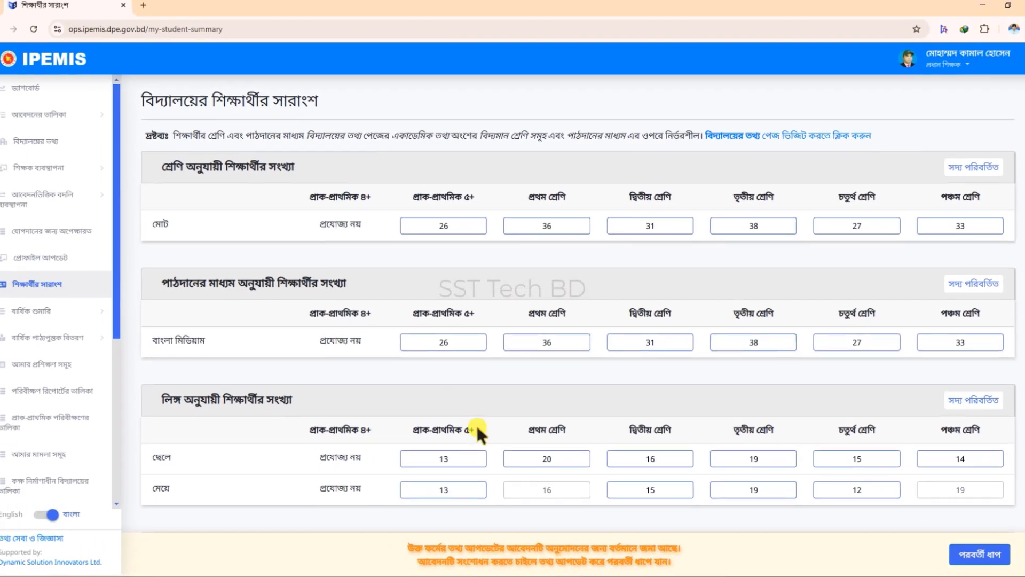
left_click(59, 120)
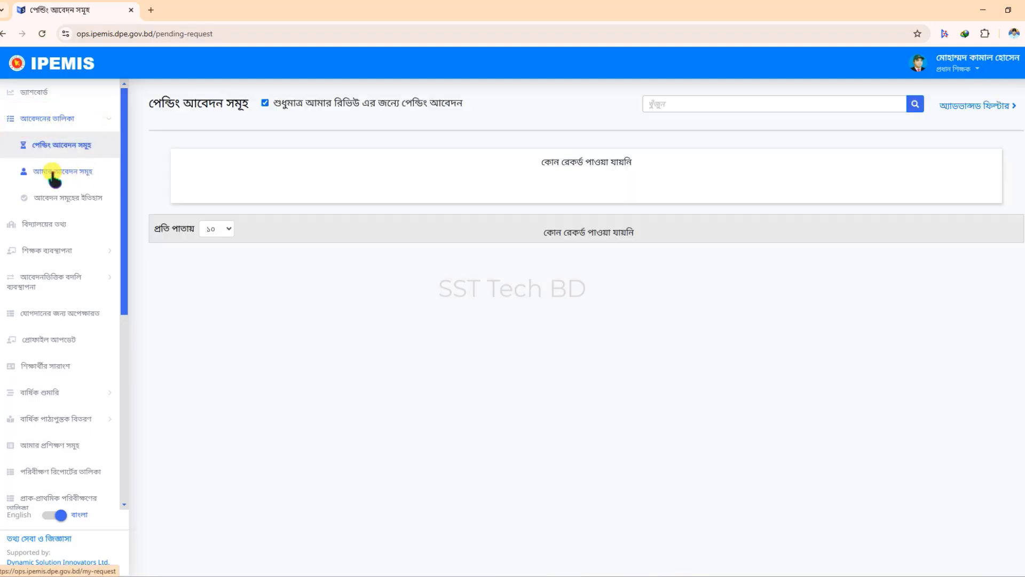
left_click(54, 174)
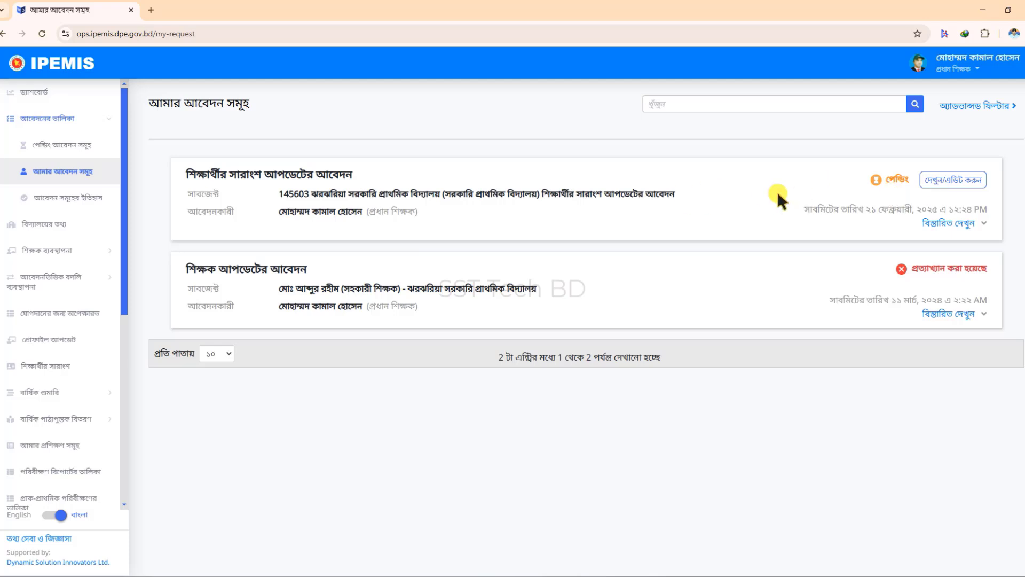
Sign out of the head teacher's account.
left_click(958, 68)
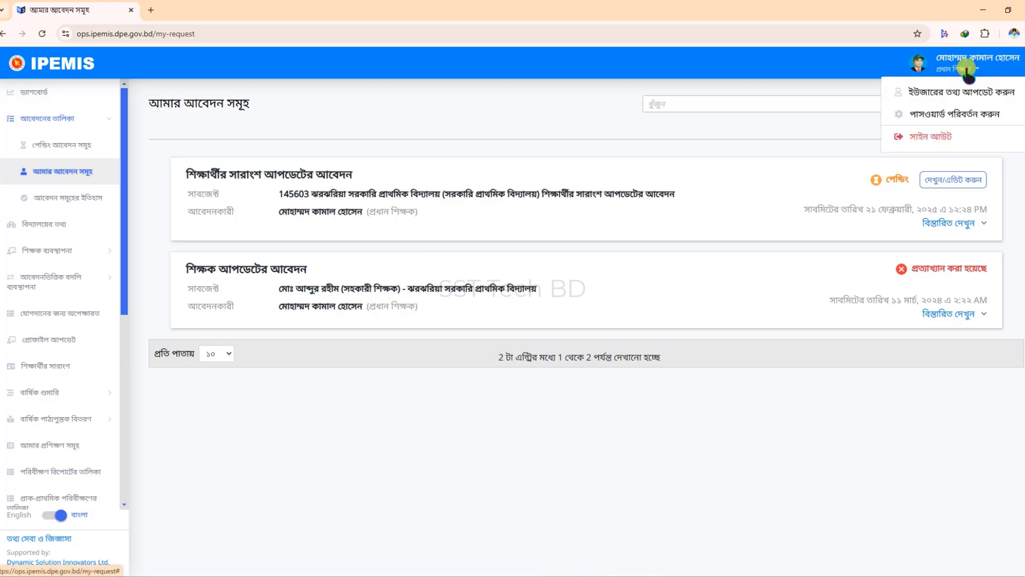
left_click(947, 136)
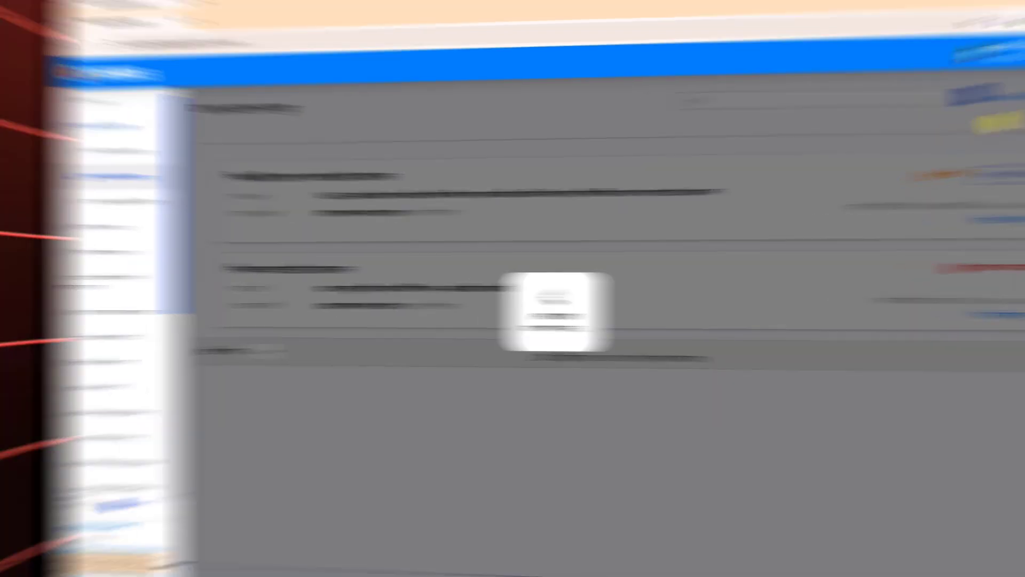